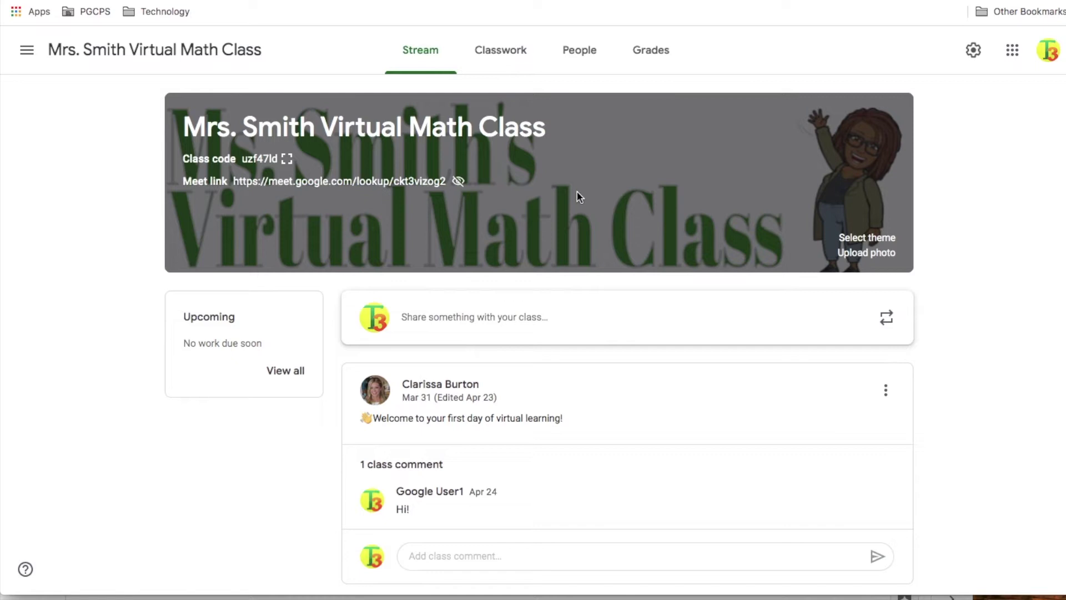
# Make the class's Meet link visible to students in the class settings and save the change
pyautogui.click(974, 55)
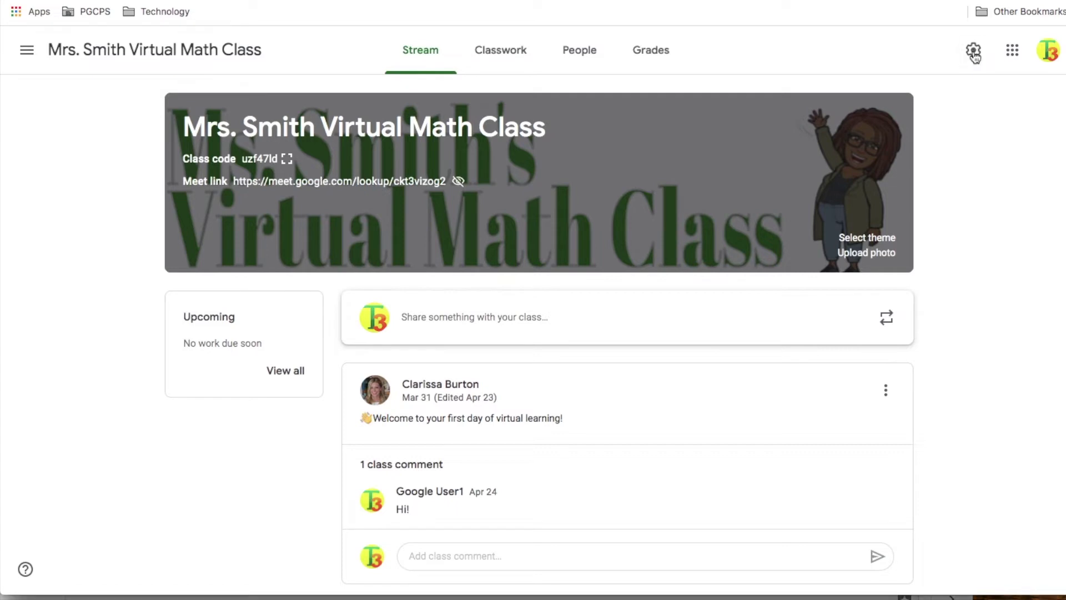
pyautogui.click(974, 55)
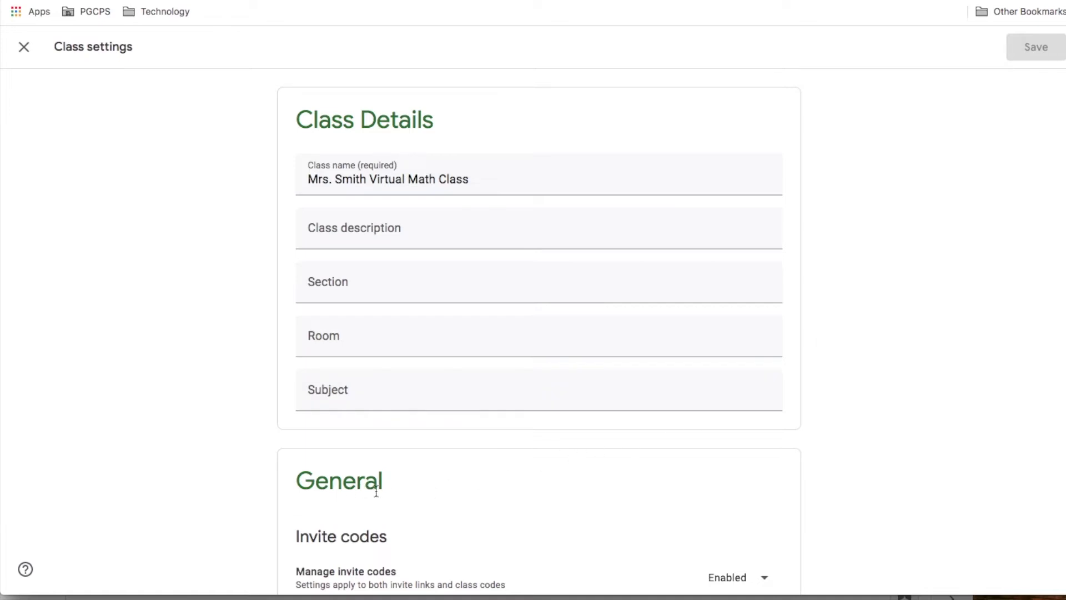
pyautogui.scroll(-5, 367, 491)
pyautogui.scroll(-3, 375, 490)
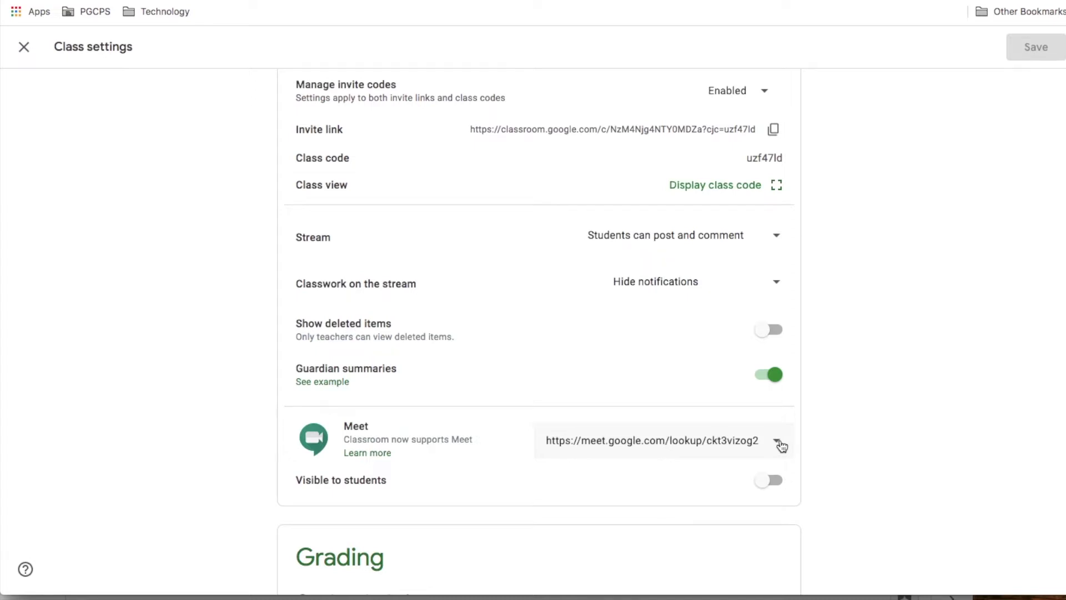
pyautogui.click(780, 444)
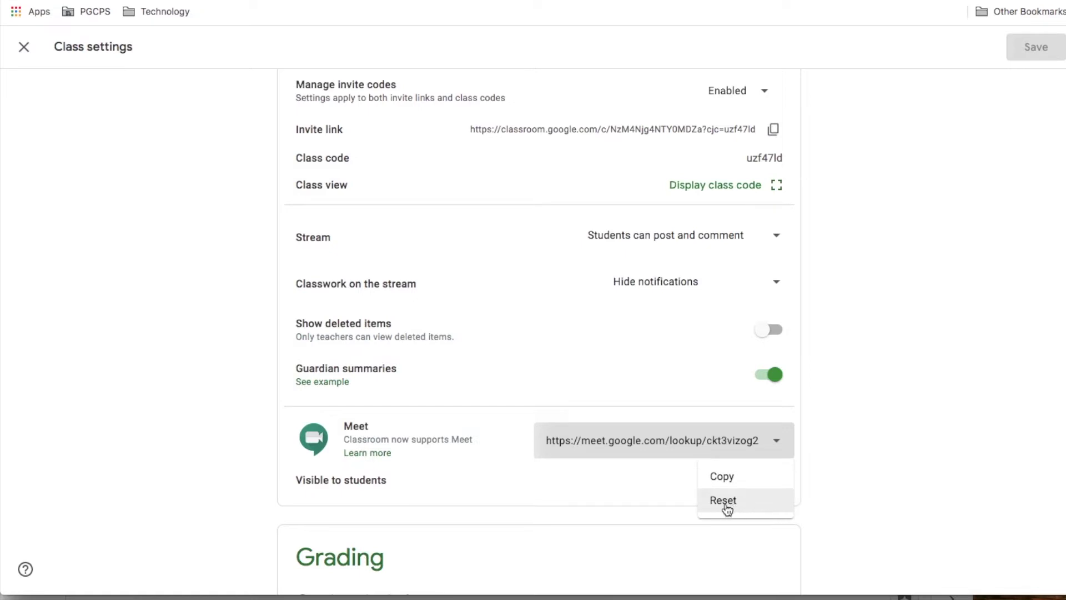
pyautogui.click(635, 483)
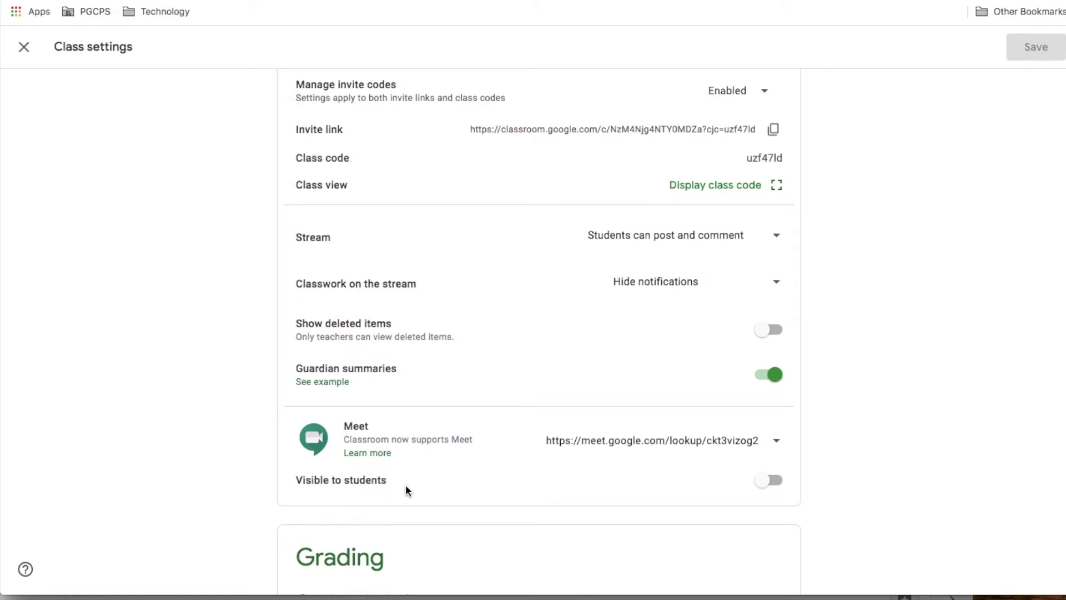
pyautogui.click(763, 483)
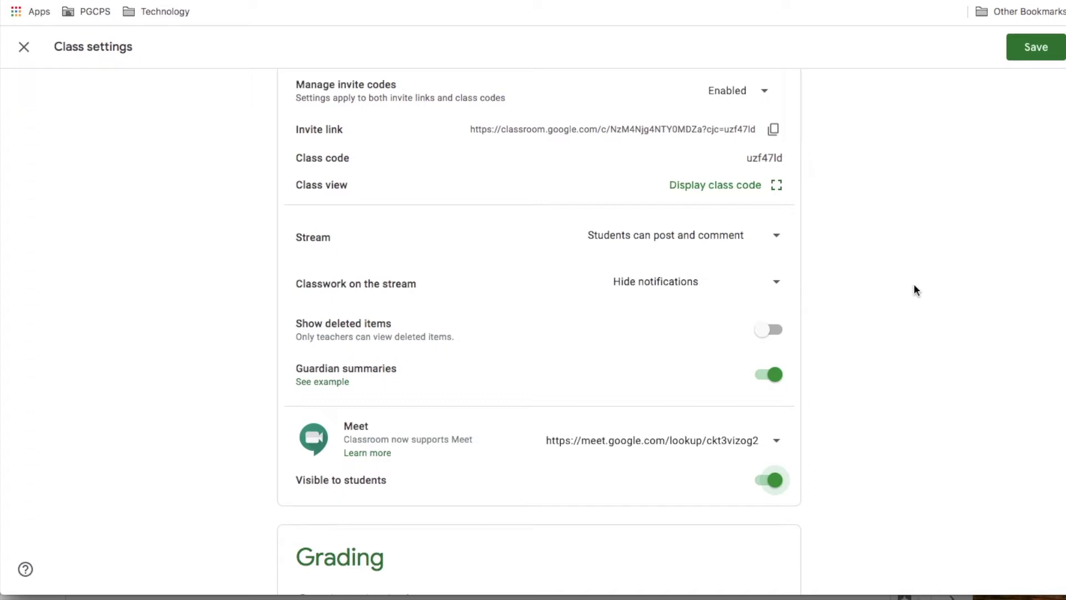
pyautogui.click(1036, 49)
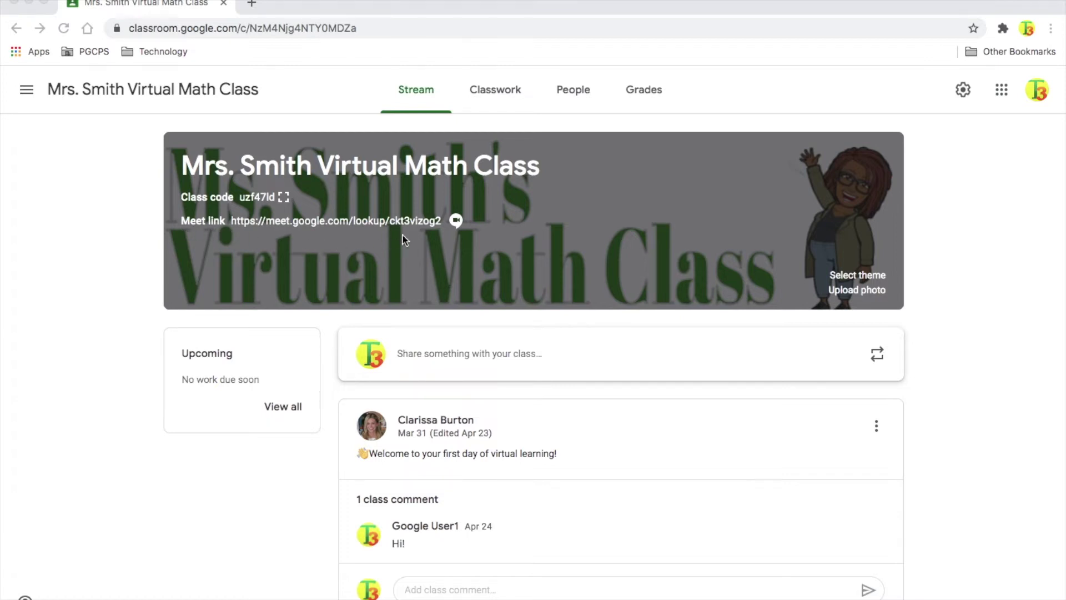
# Copy the Meet link from the class settings and close the settings
pyautogui.click(963, 90)
pyautogui.scroll(-5, 864, 300)
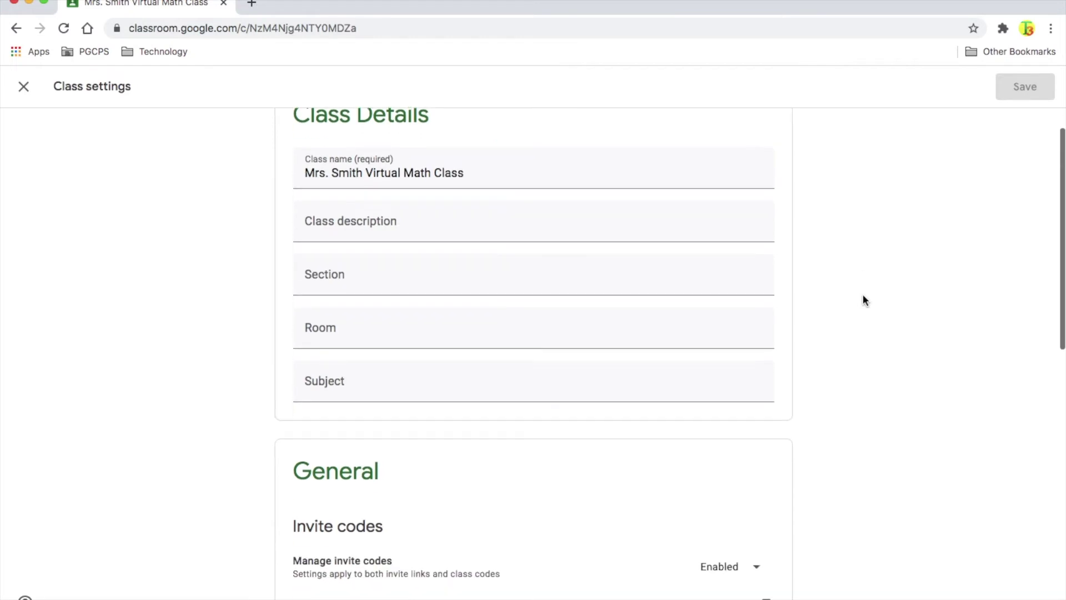
pyautogui.scroll(-5, 864, 299)
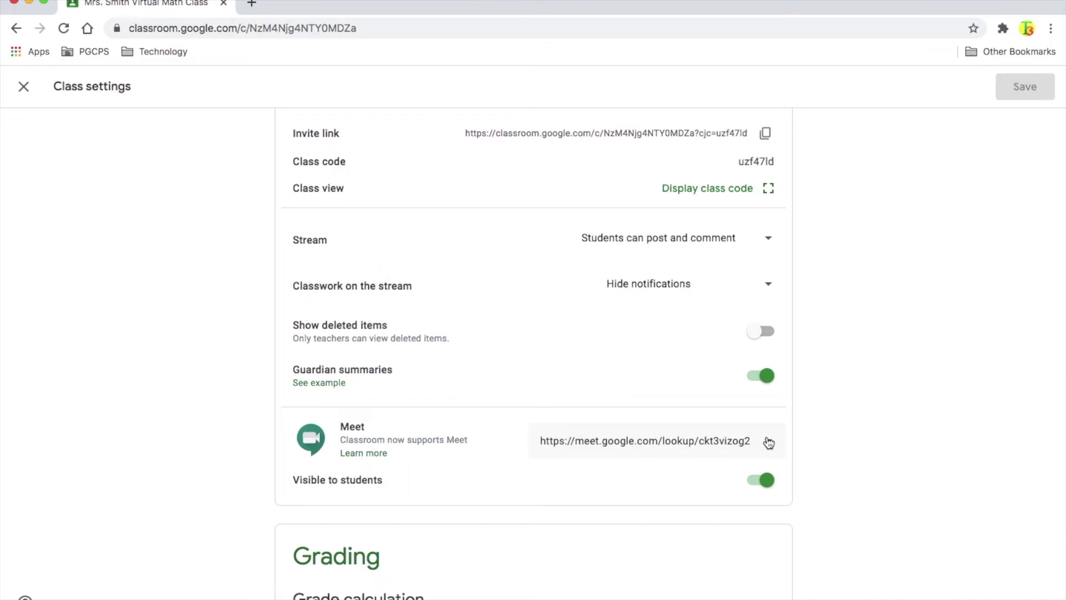
pyautogui.click(768, 443)
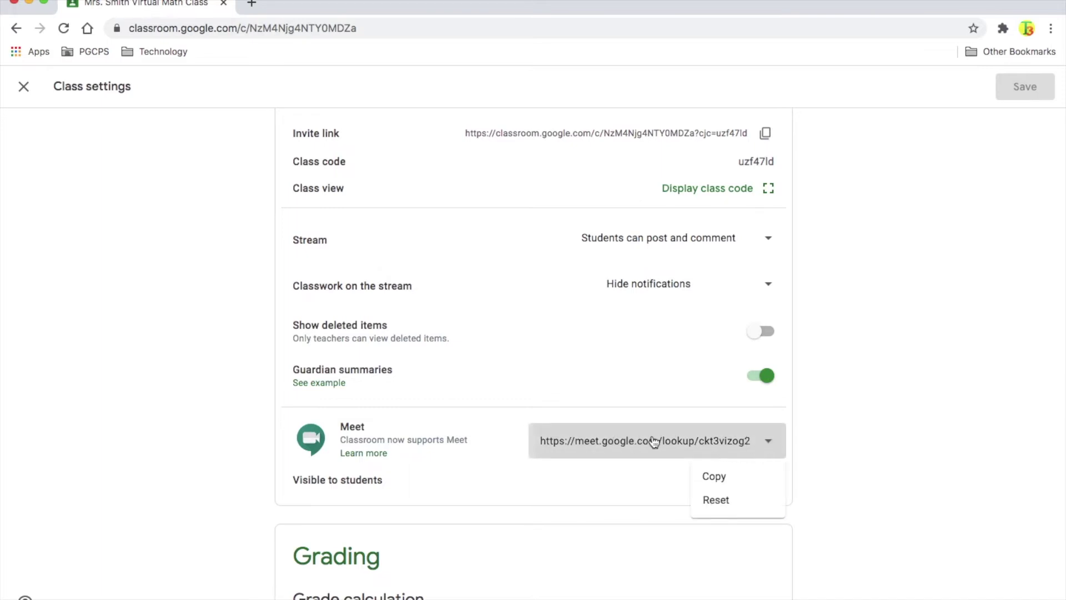
pyautogui.click(714, 476)
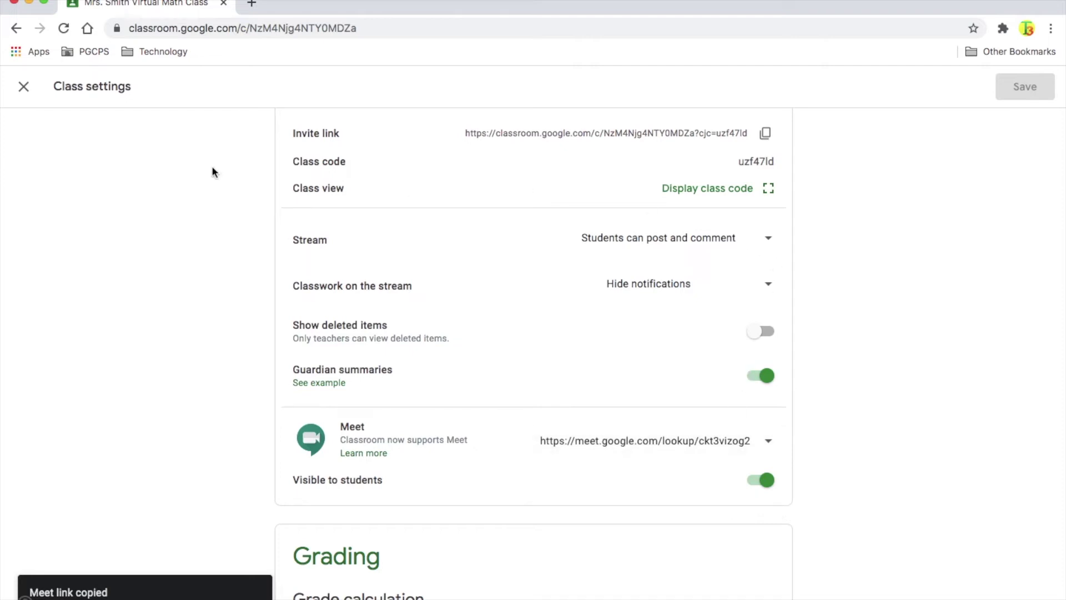
pyautogui.click(24, 89)
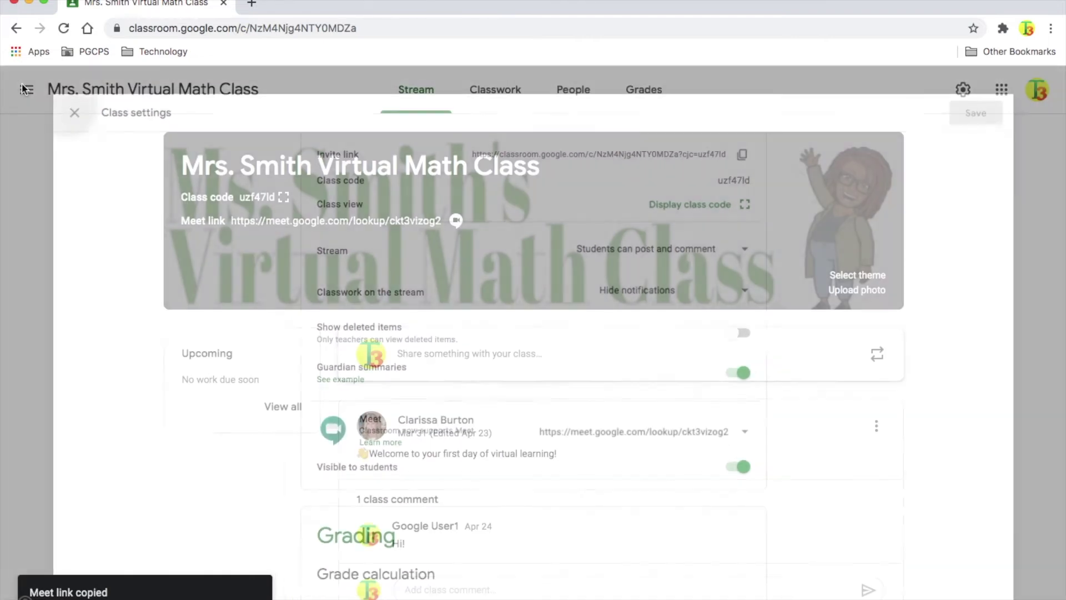
# Create a classwork material titled "Videoconference - Math at 9:00 AM" with the description "Please bring your Math notebook to this session."
pyautogui.click(496, 98)
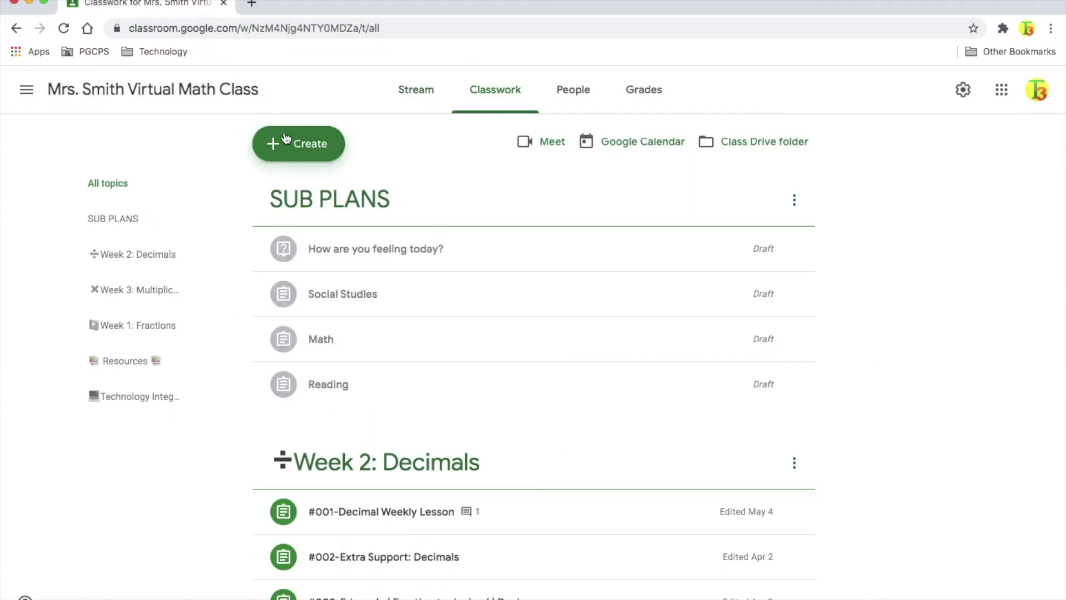
pyautogui.click(285, 138)
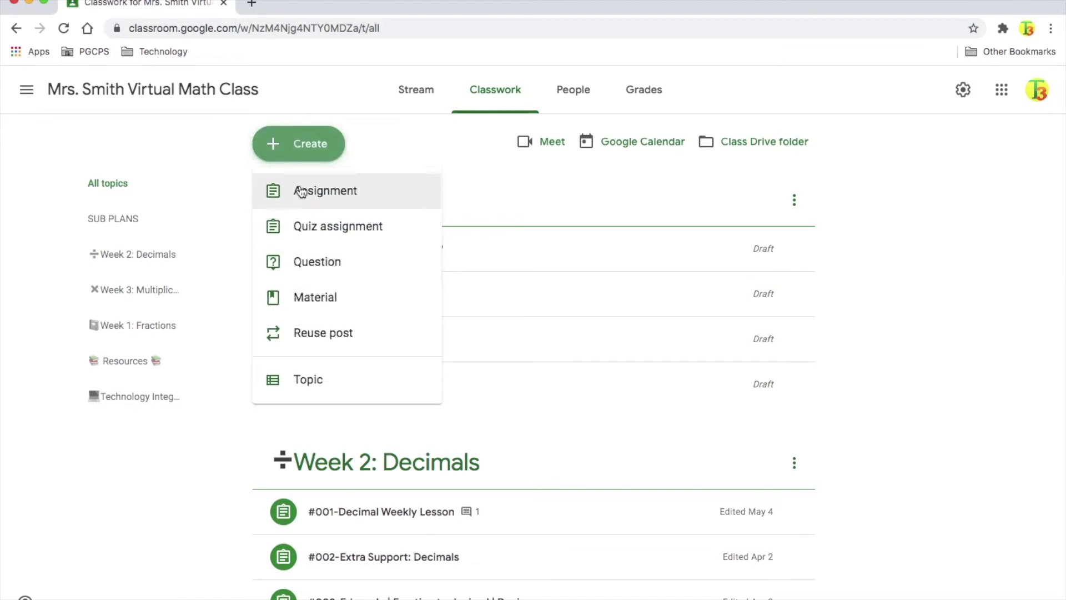
pyautogui.click(302, 296)
pyautogui.write('Video')
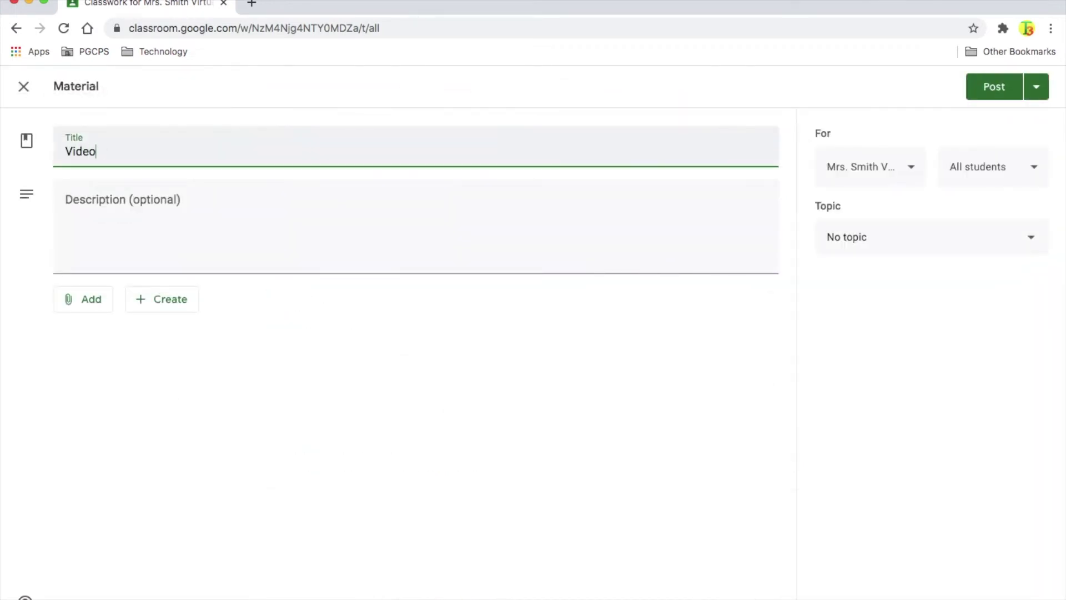
pyautogui.write('conference - Math at 9:00 AM')
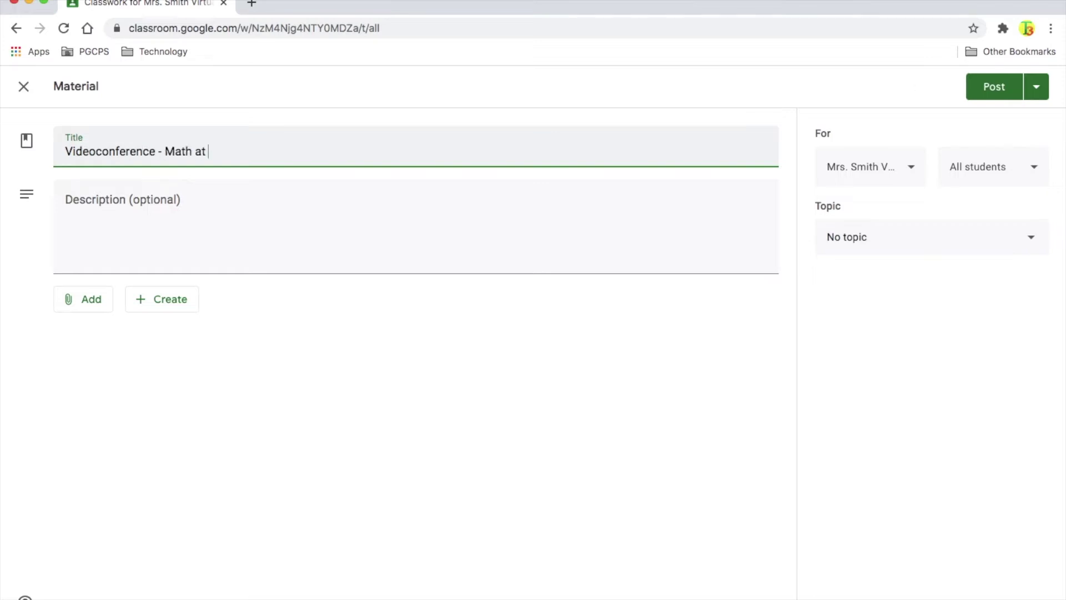
pyautogui.click(79, 230)
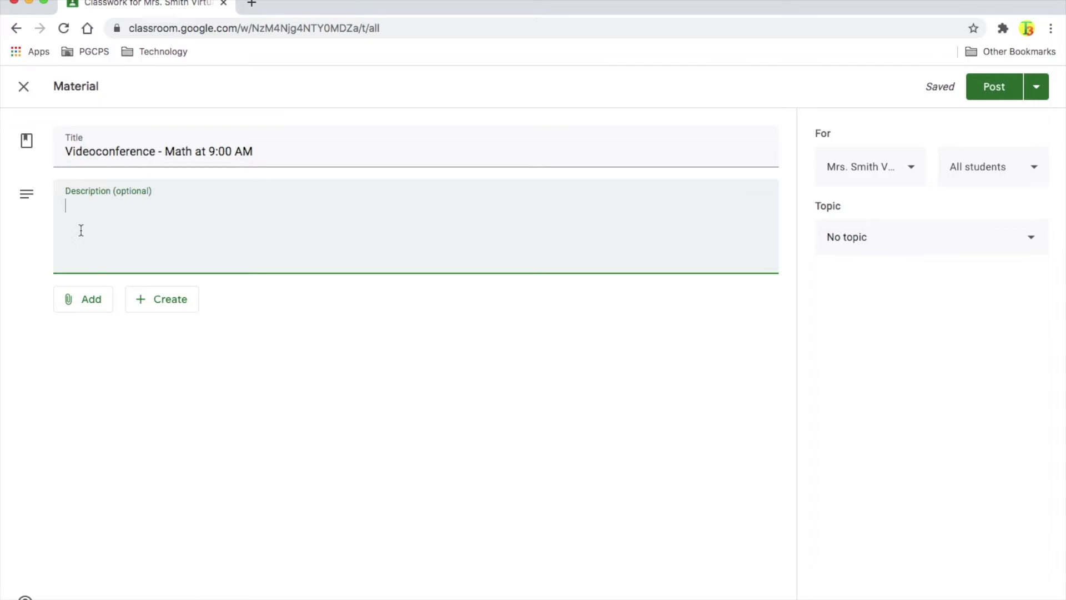
pyautogui.write('Please bring your Math notebook to this session.')
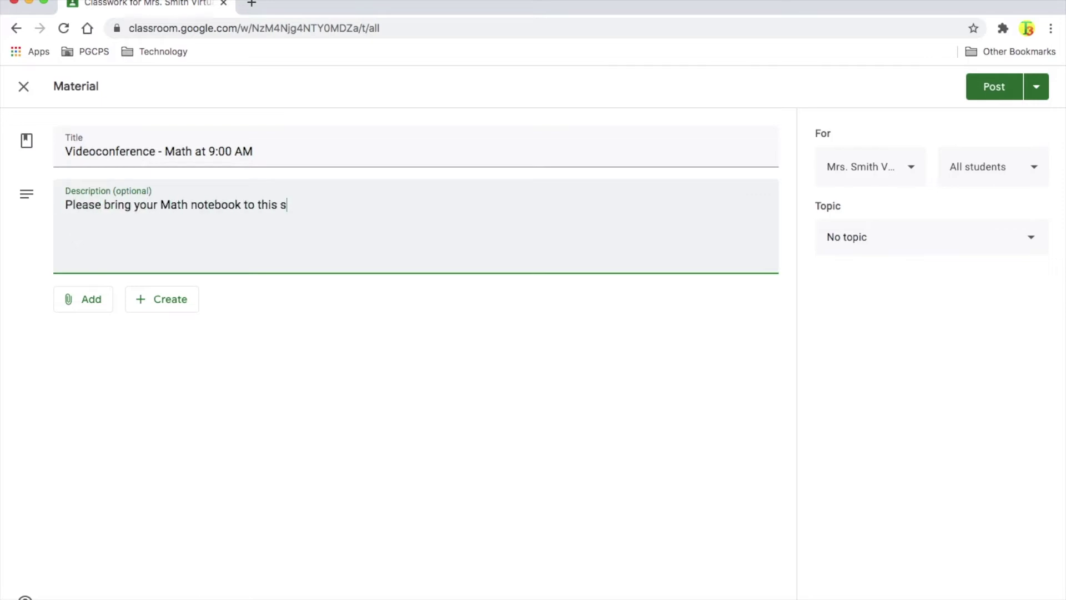
# Attach the copied Meet link to the videoconference material
pyautogui.click(88, 309)
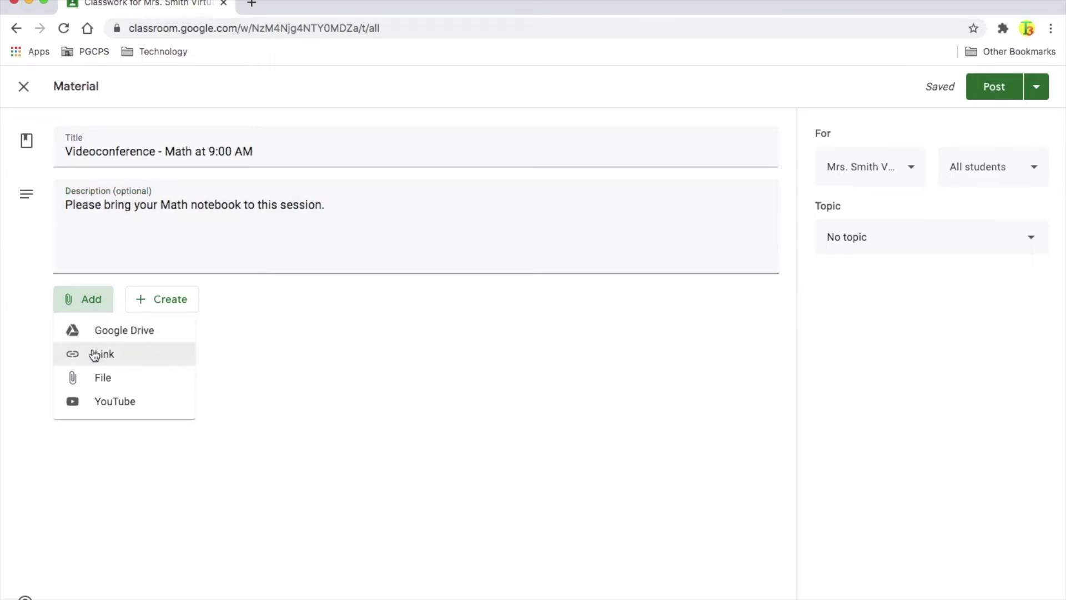
pyautogui.click(95, 354)
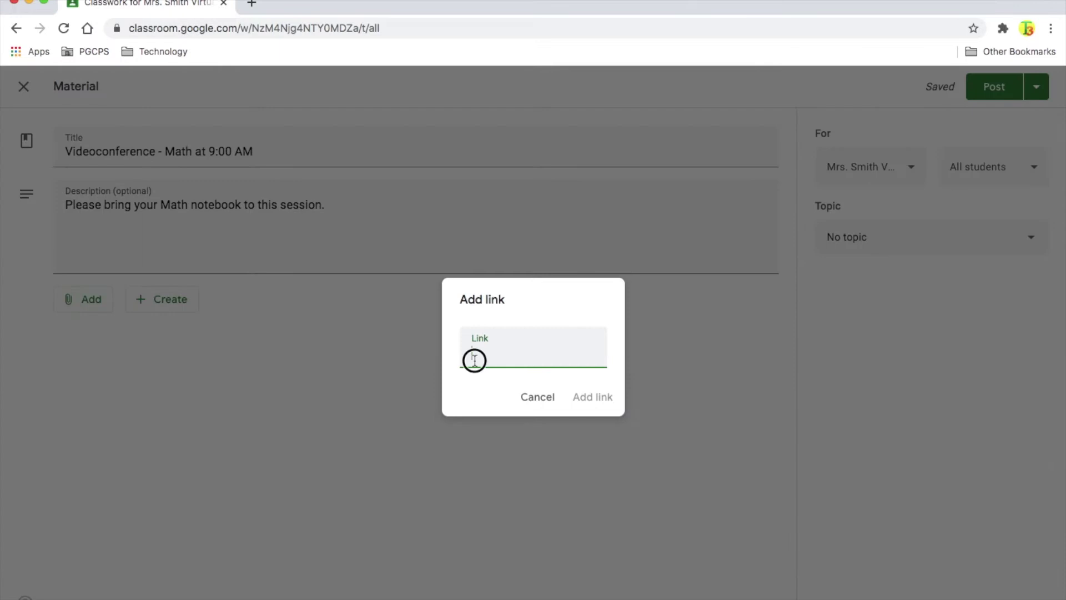
pyautogui.press('super+v')
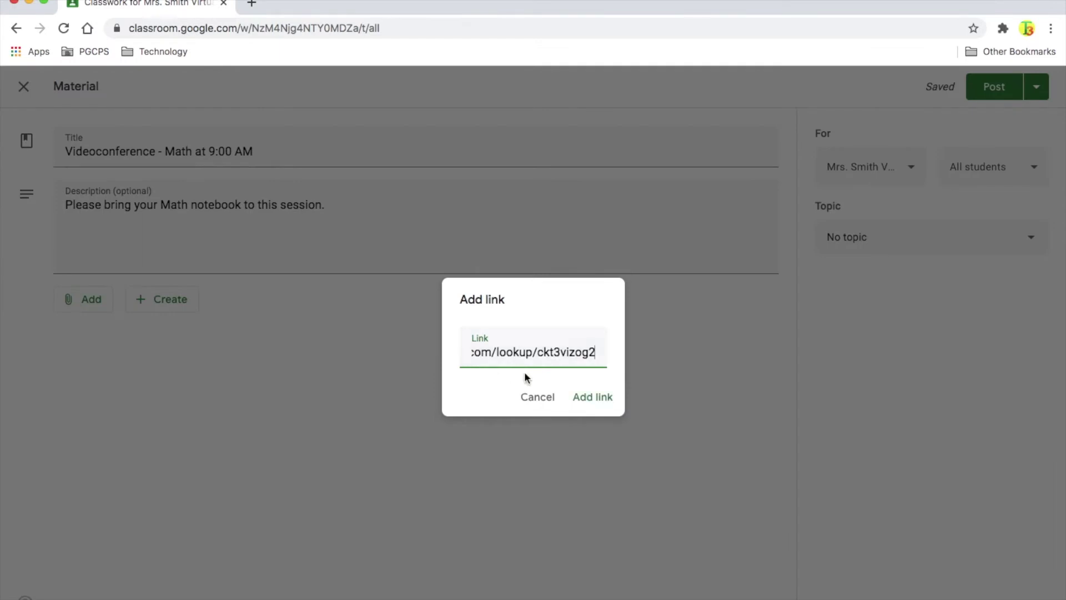
pyautogui.click(593, 397)
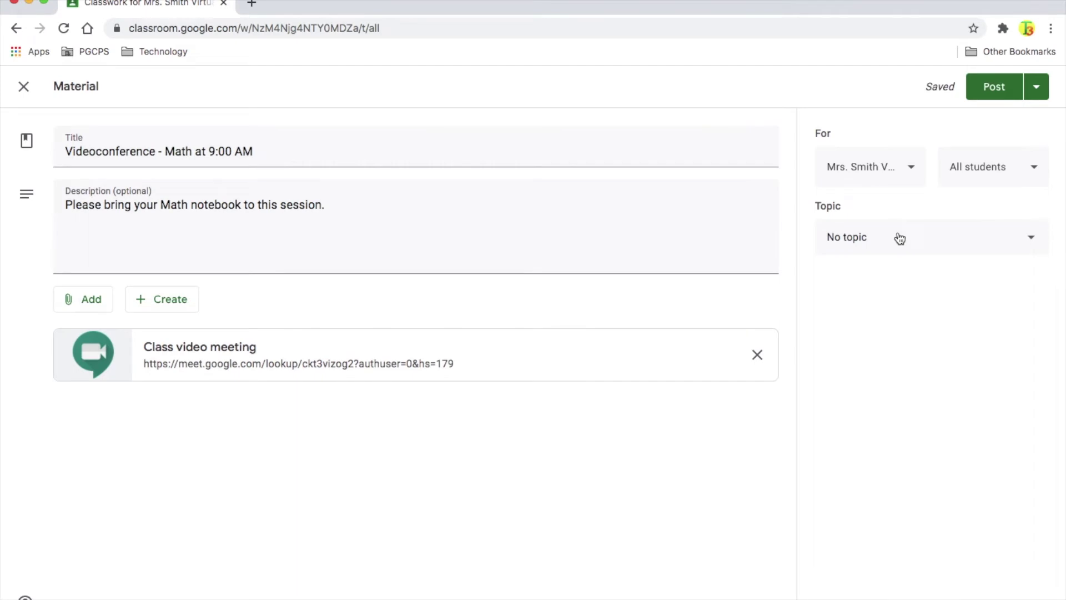
# Post the material to all students under the Technology Integration Resources topic and expand the posted entry
pyautogui.click(899, 238)
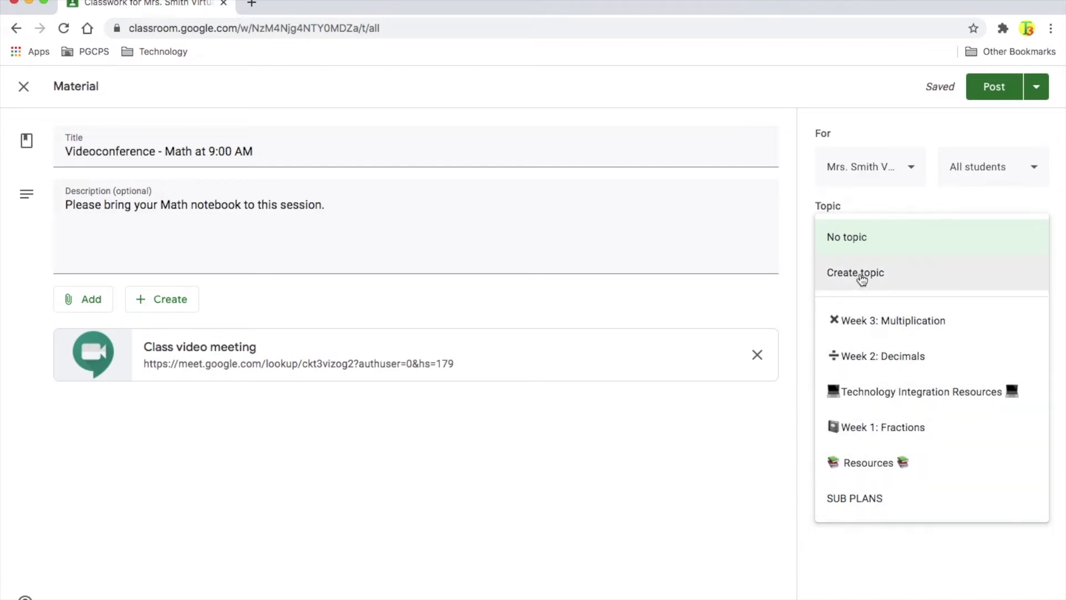
pyautogui.click(890, 392)
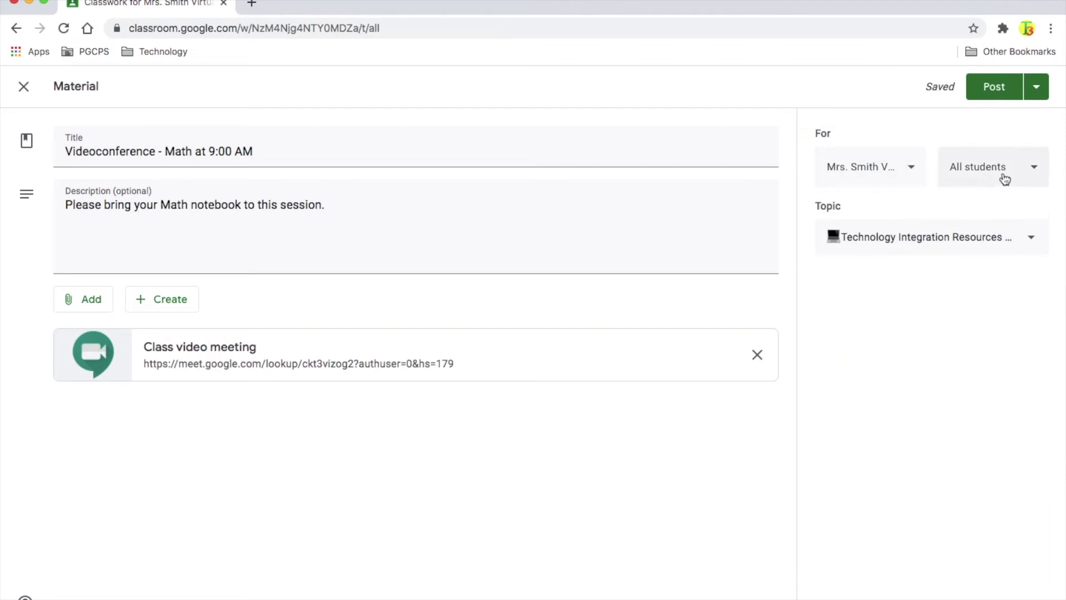
pyautogui.click(1036, 169)
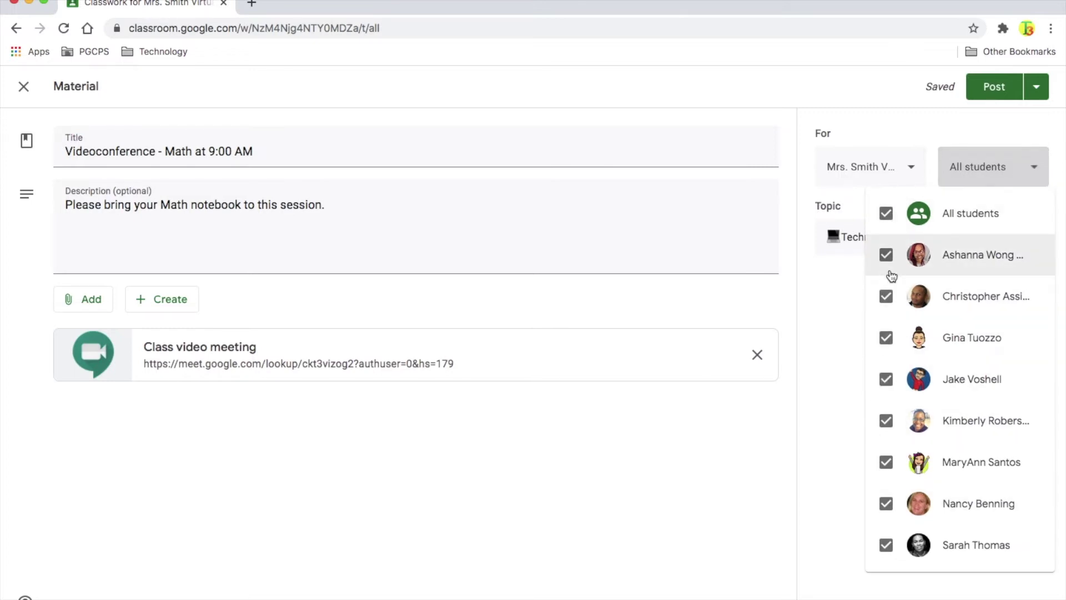
pyautogui.click(1007, 172)
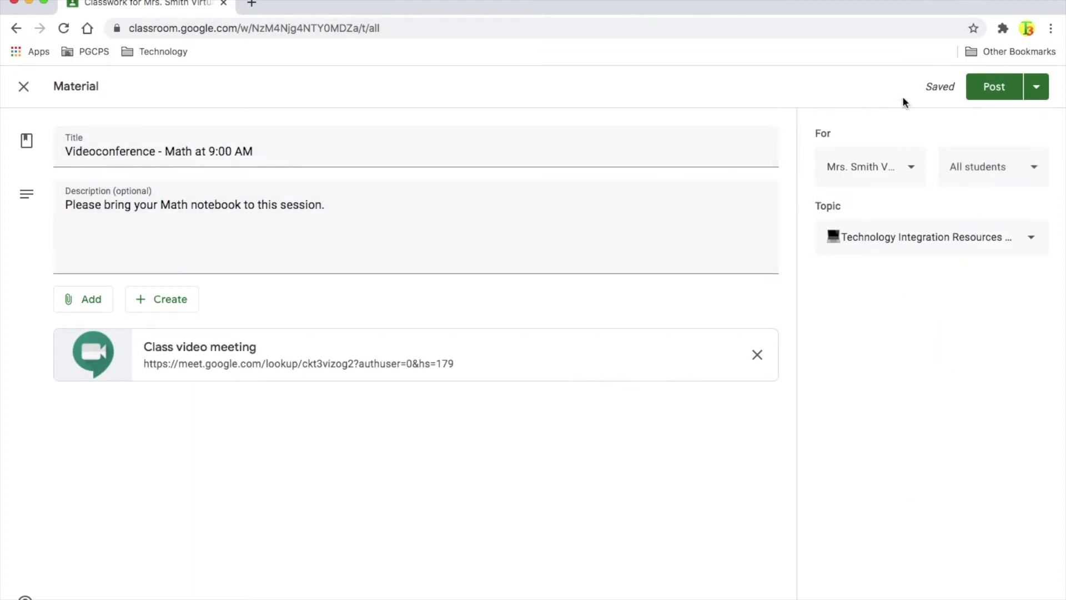
pyautogui.click(991, 90)
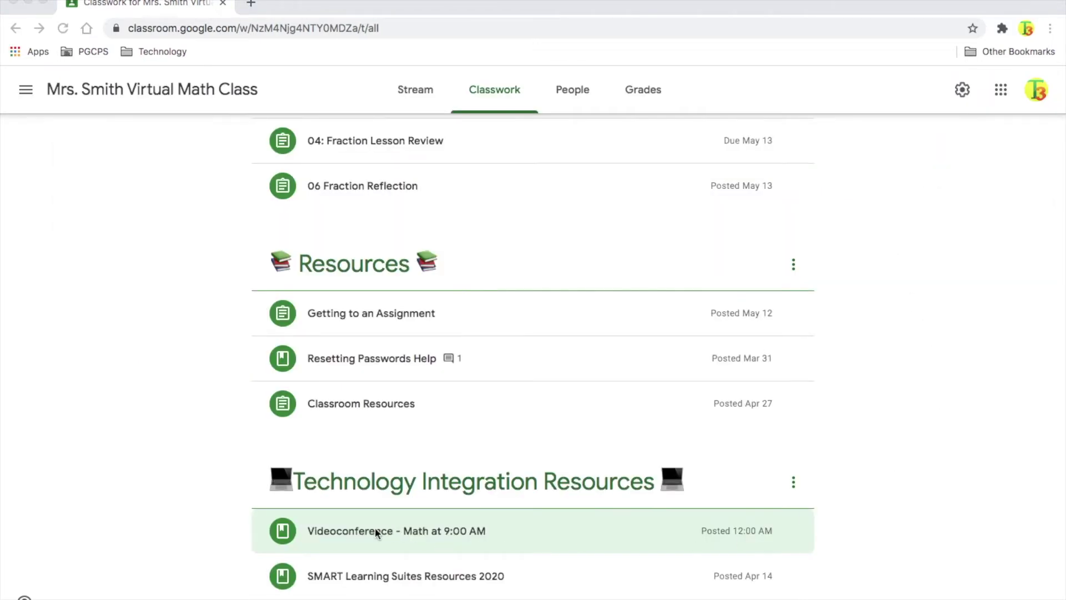
pyautogui.click(312, 530)
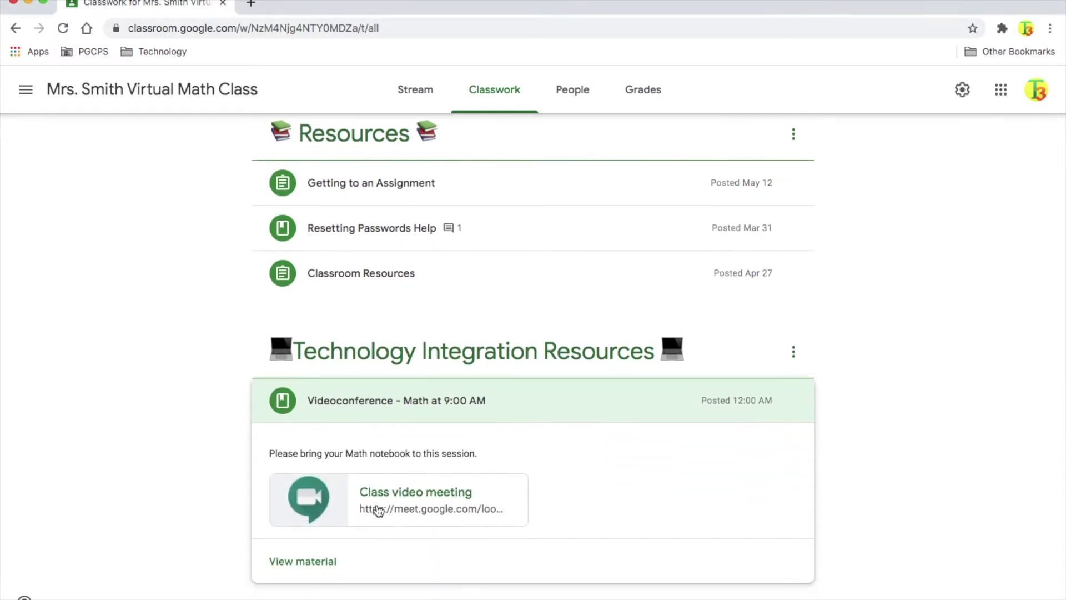
pyautogui.scroll(20, 451, 511)
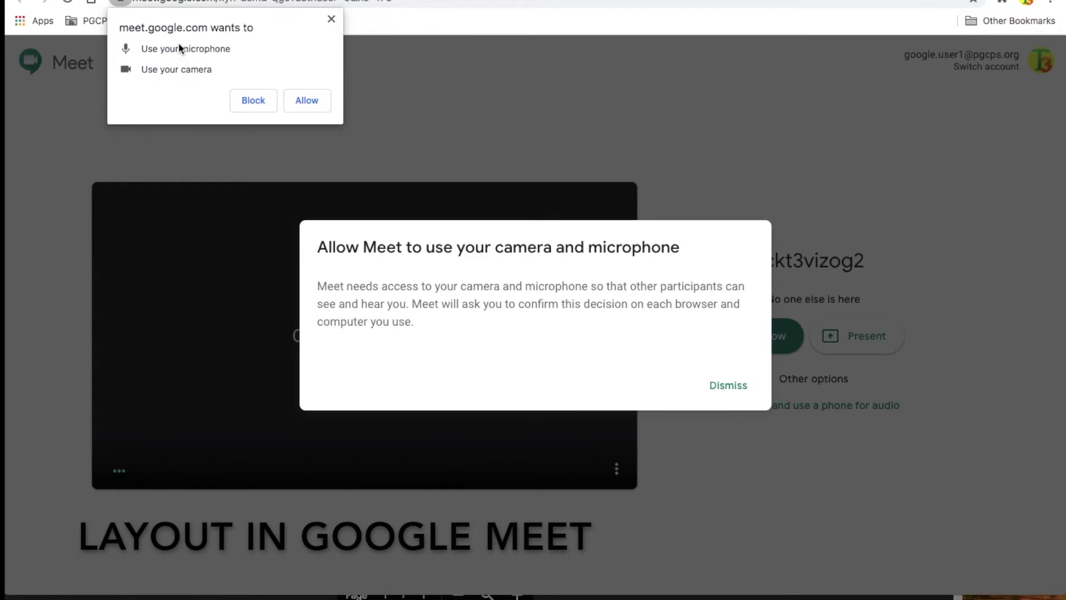
# Allow Google Meet to use the microphone and camera, and dismiss its notifications request without choosing
pyautogui.click(300, 101)
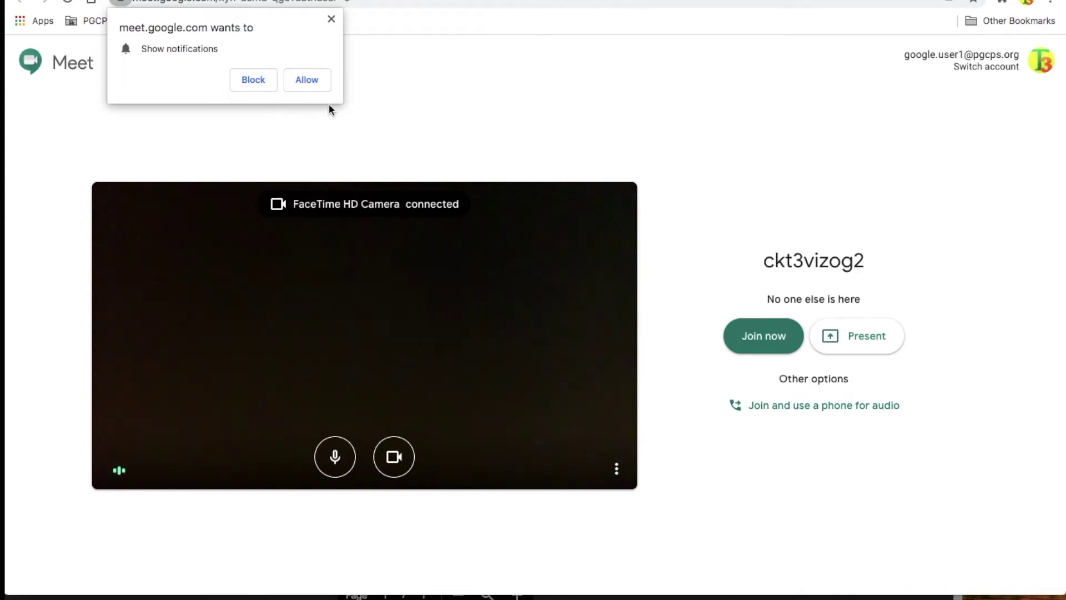
pyautogui.click(332, 20)
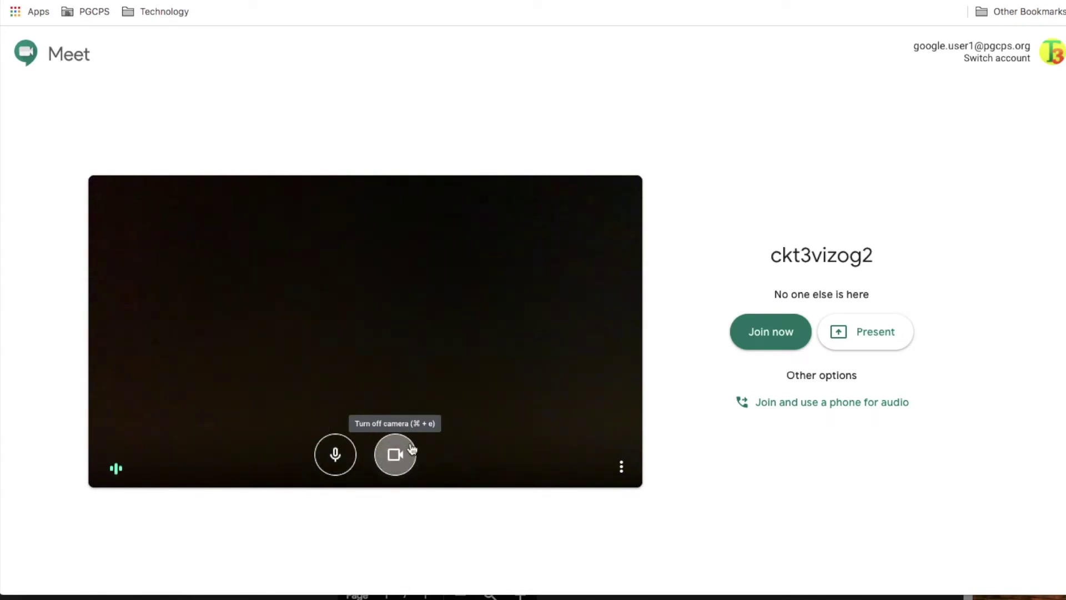
# Turn the microphone and camera off and back on in the meeting preview
pyautogui.click(334, 455)
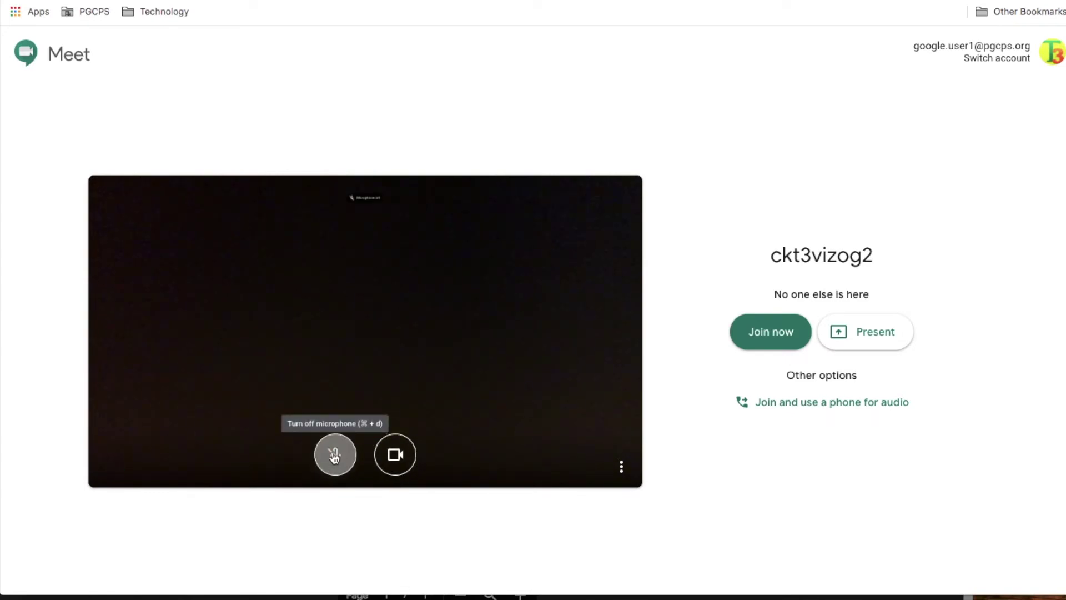
pyautogui.click(397, 457)
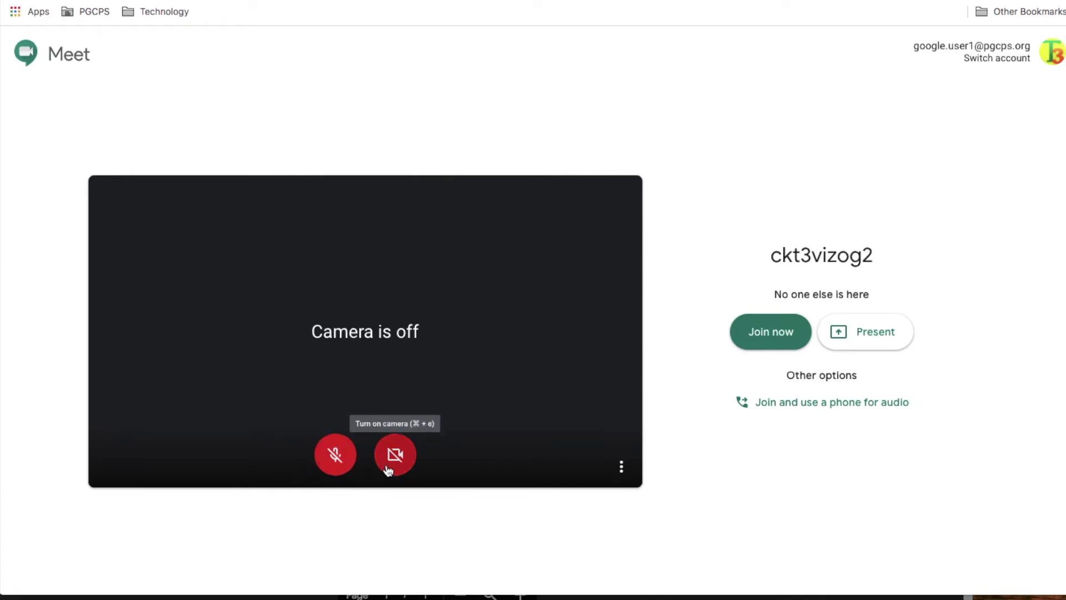
pyautogui.click(332, 458)
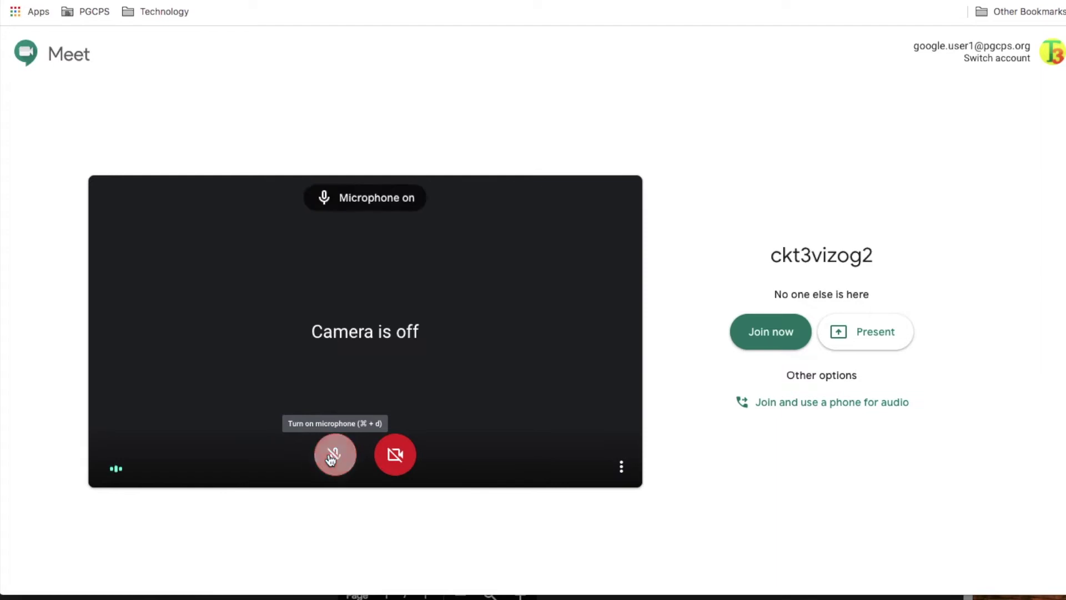
pyautogui.click(395, 454)
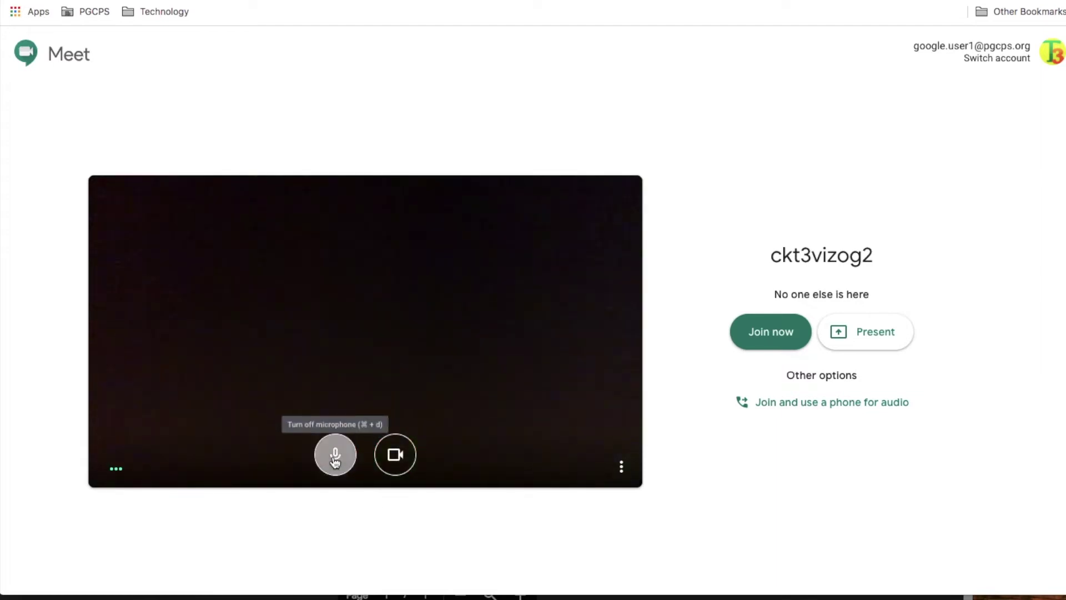
# Turn off the microphone and camera, join the meeting, and dismiss the invitation to add others
pyautogui.click(337, 456)
pyautogui.click(396, 457)
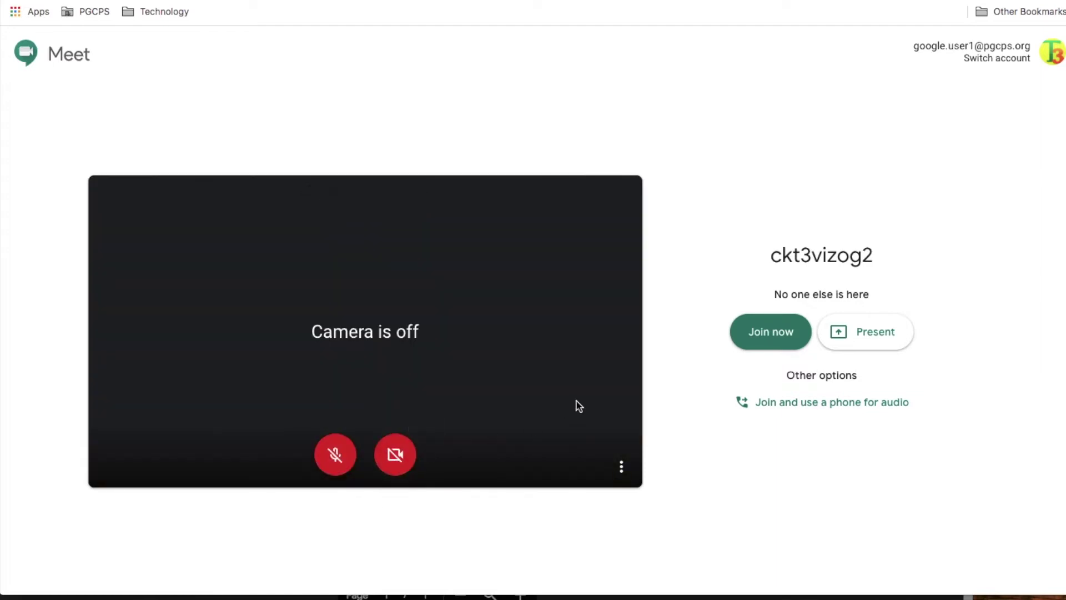
pyautogui.click(767, 336)
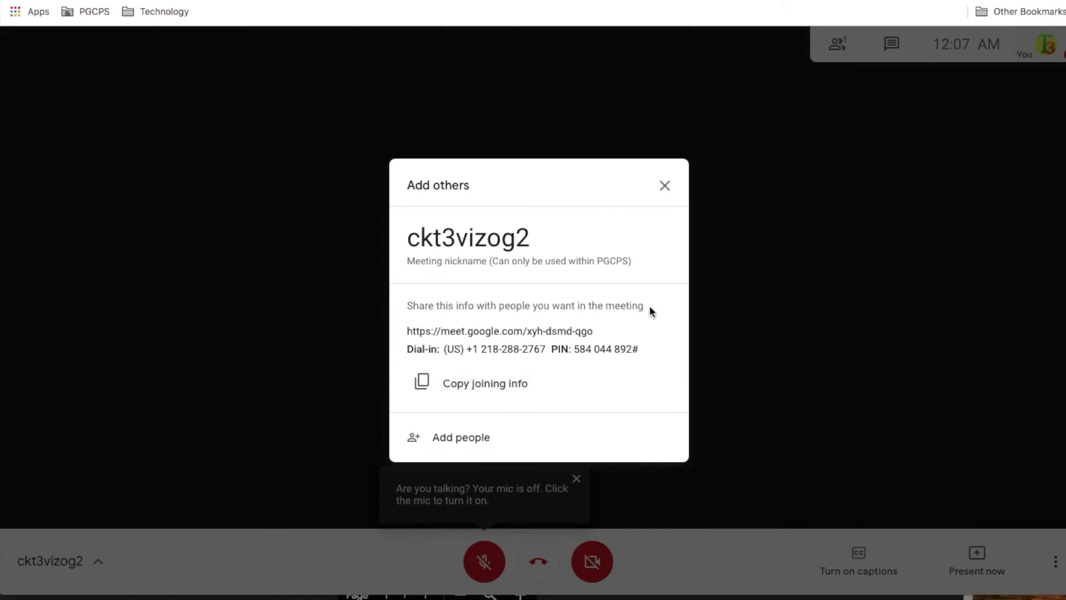
pyautogui.click(666, 186)
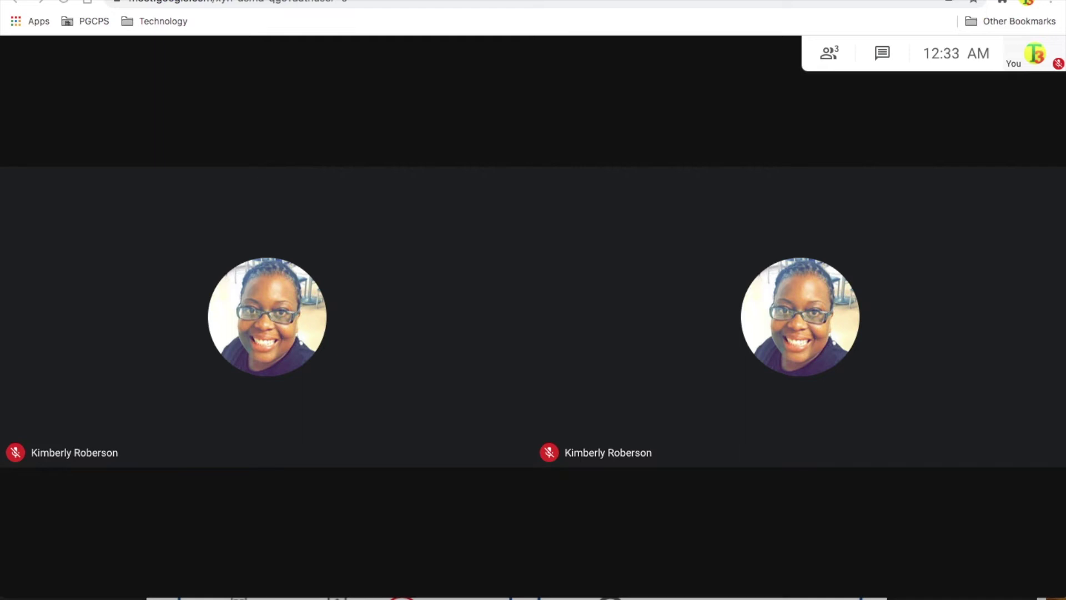
# Look at the meeting's joining details and close them again
pyautogui.moveTo(298, 569)
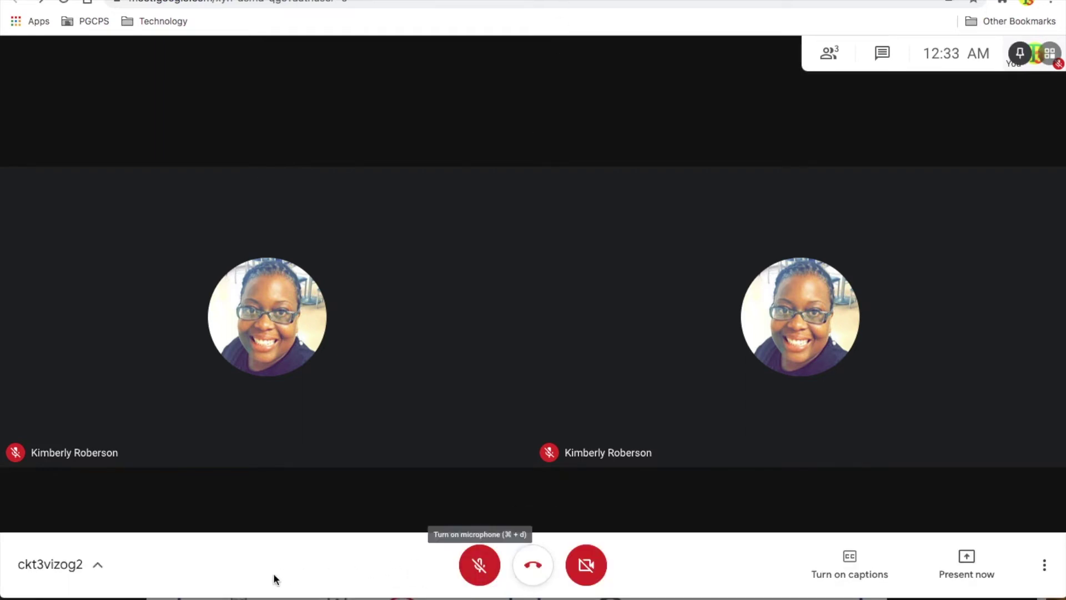
pyautogui.click(99, 569)
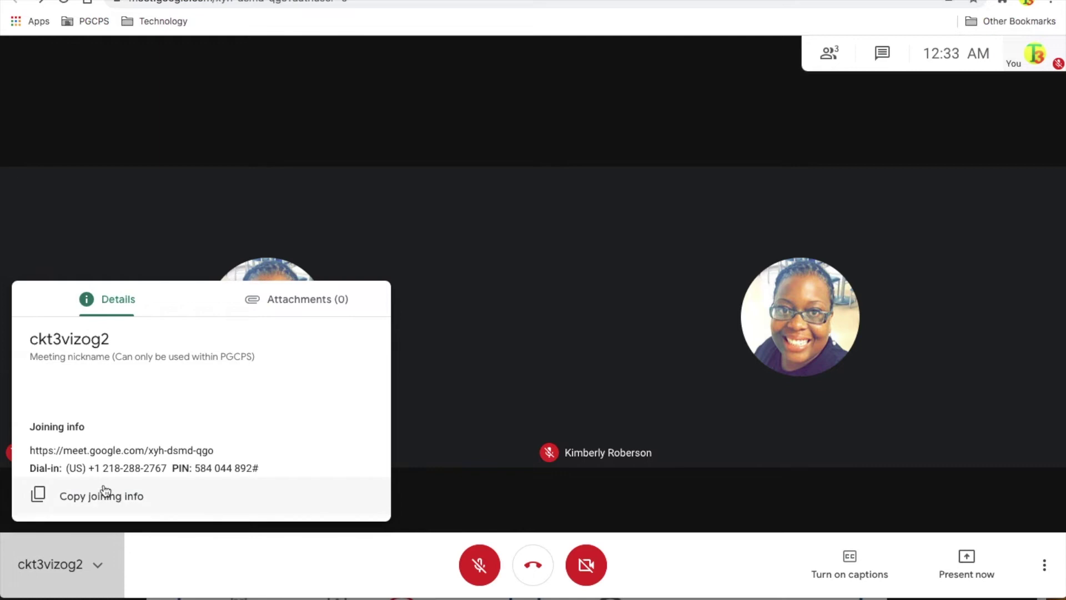
pyautogui.click(101, 568)
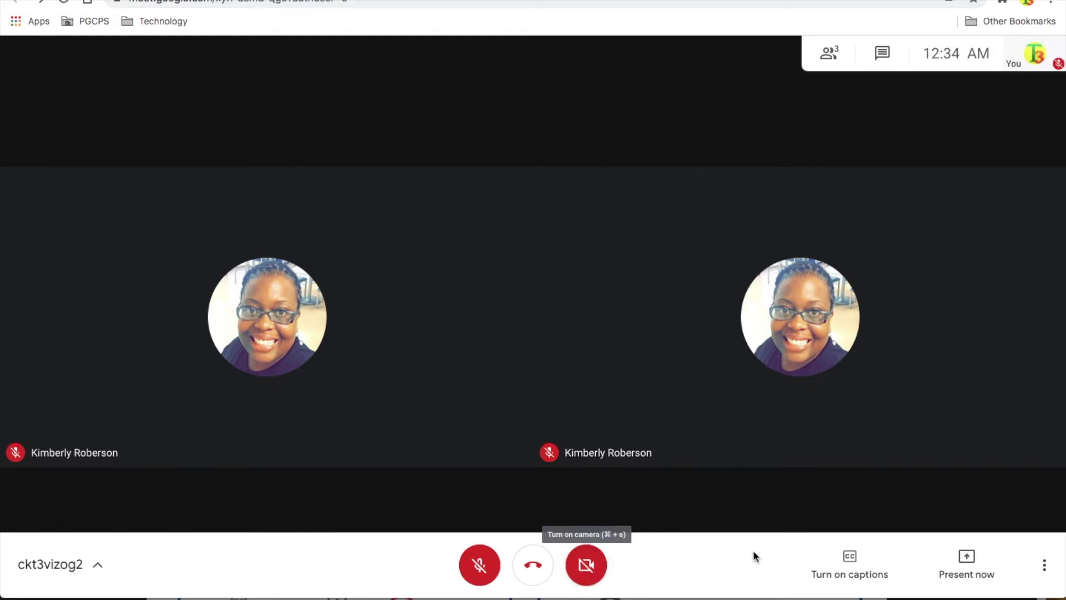
# Turn captions on and back off, and look through the meeting's additional options
pyautogui.click(854, 569)
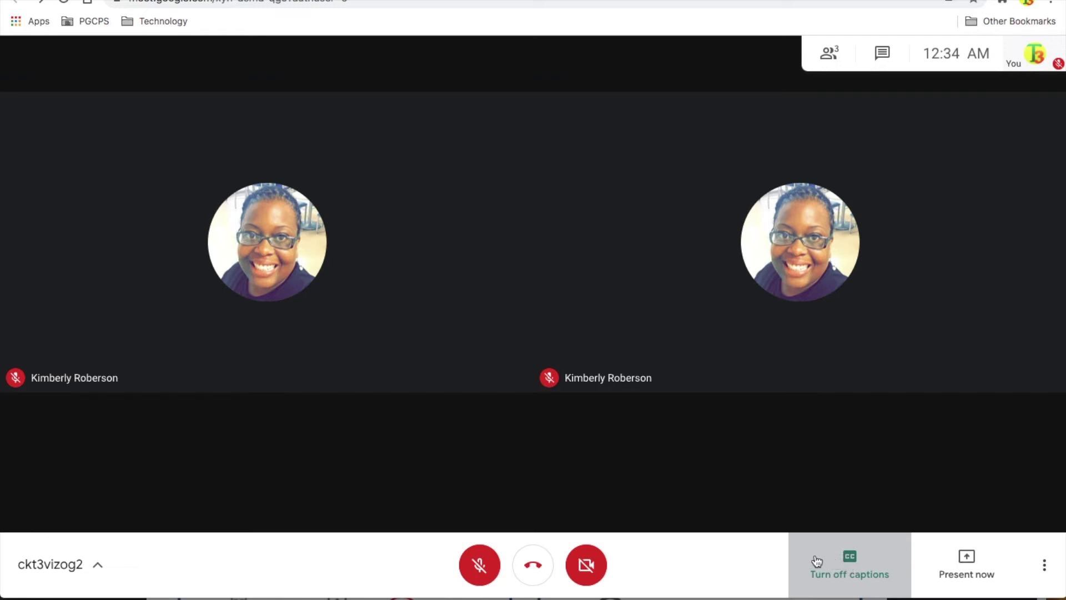
pyautogui.click(853, 558)
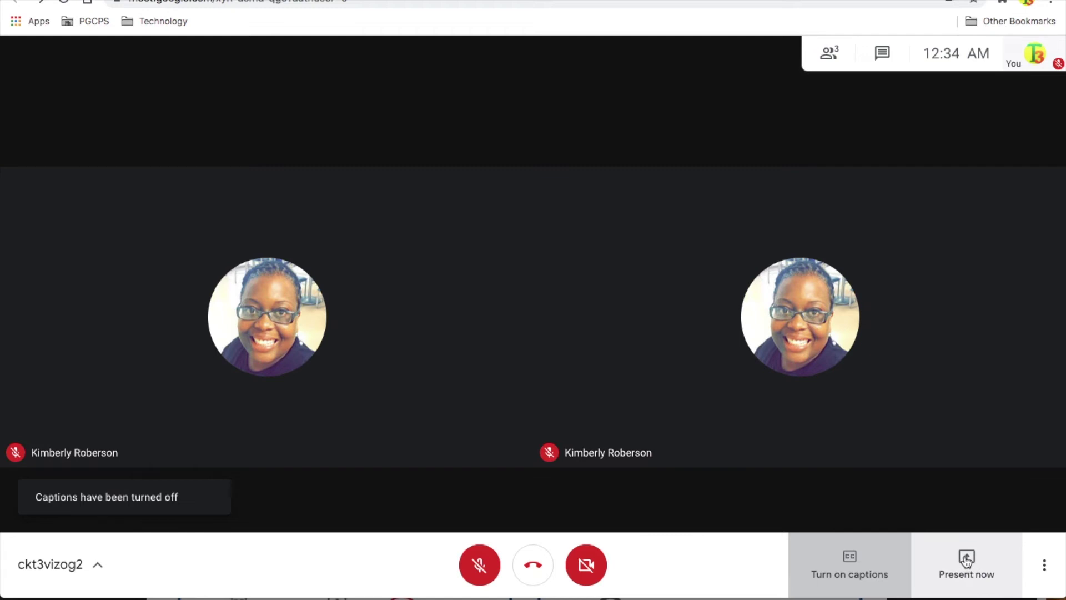
pyautogui.click(1045, 567)
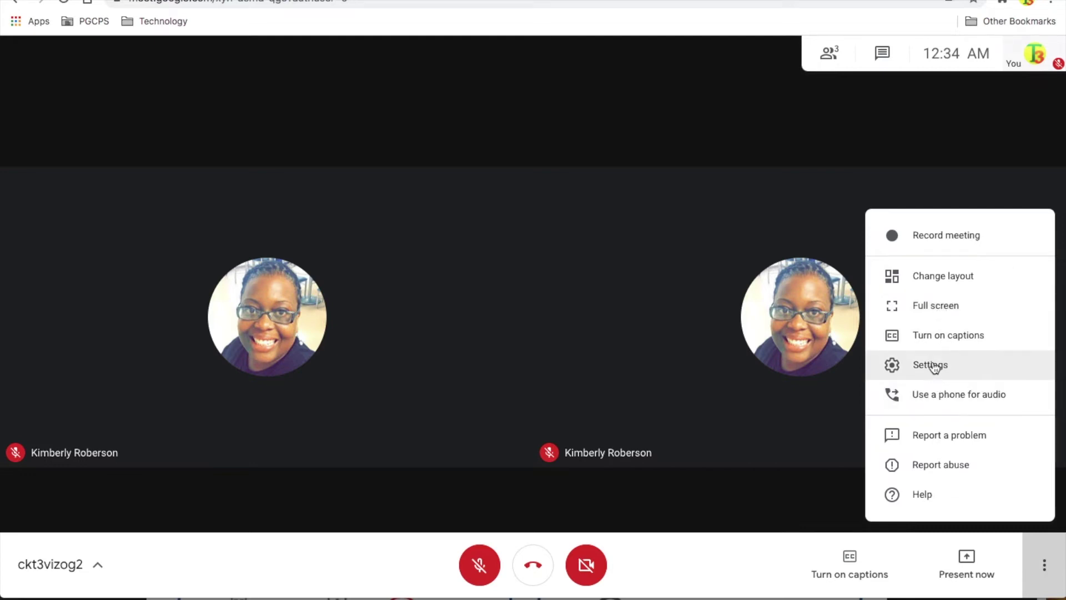
pyautogui.click(883, 195)
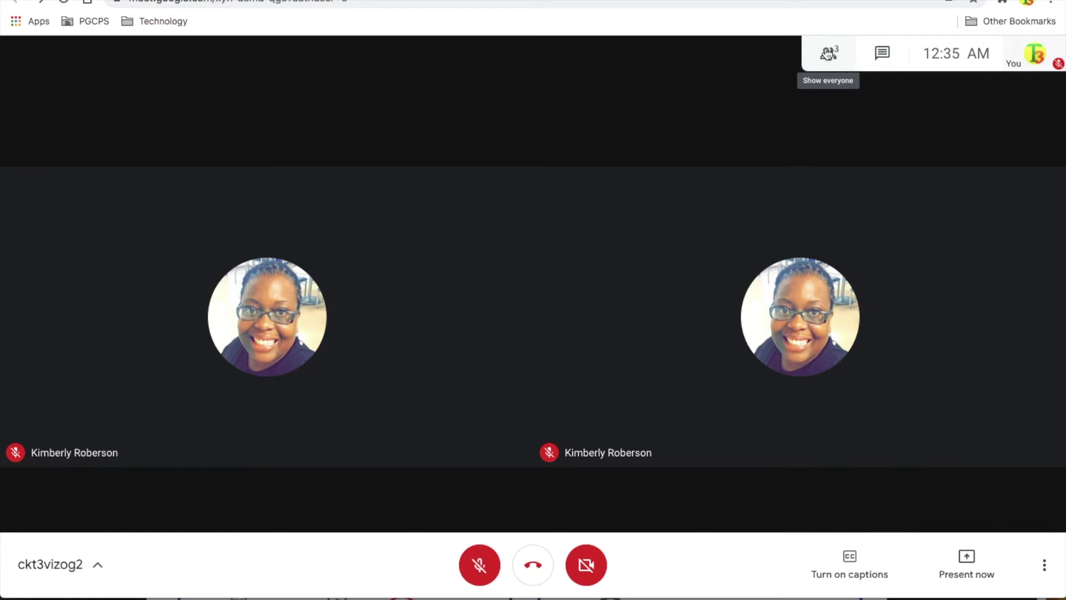
# Show everyone in the meeting and remove the first of the two other participants from the call
pyautogui.click(828, 54)
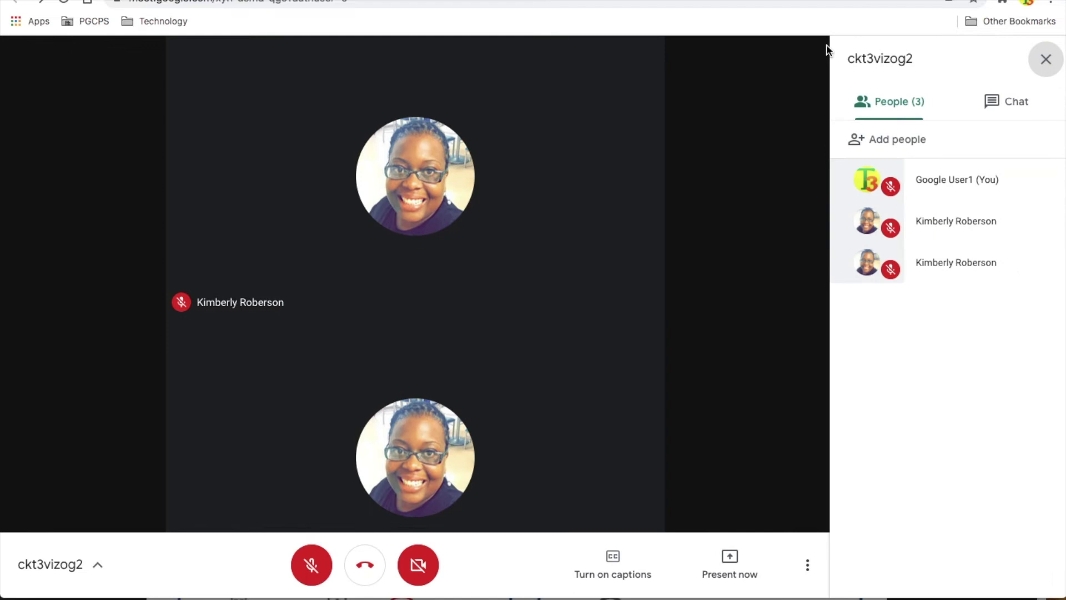
pyautogui.click(1010, 105)
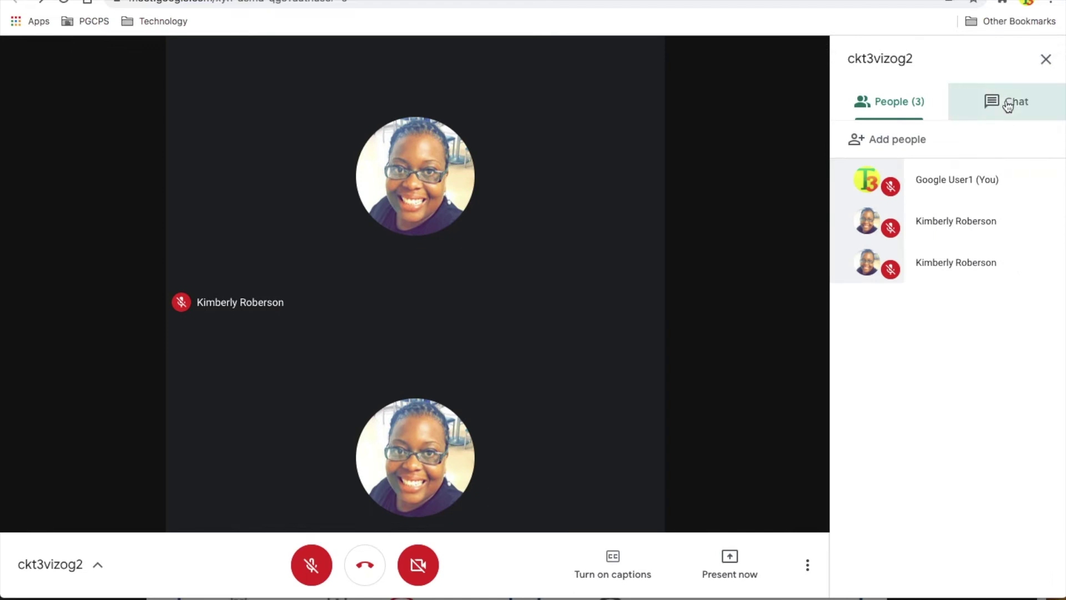
pyautogui.click(889, 102)
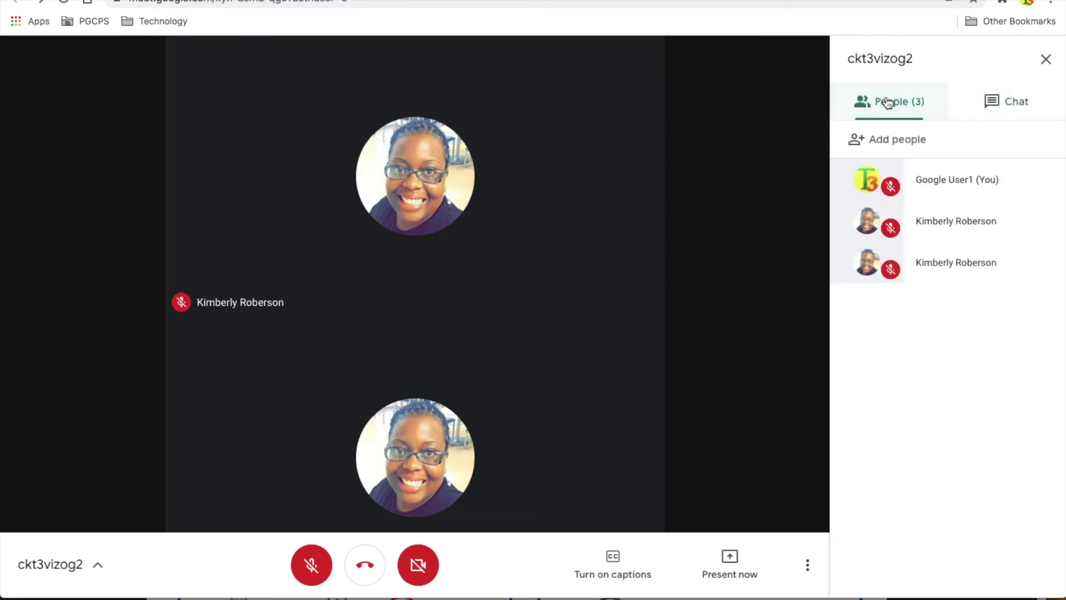
pyautogui.moveTo(957, 220)
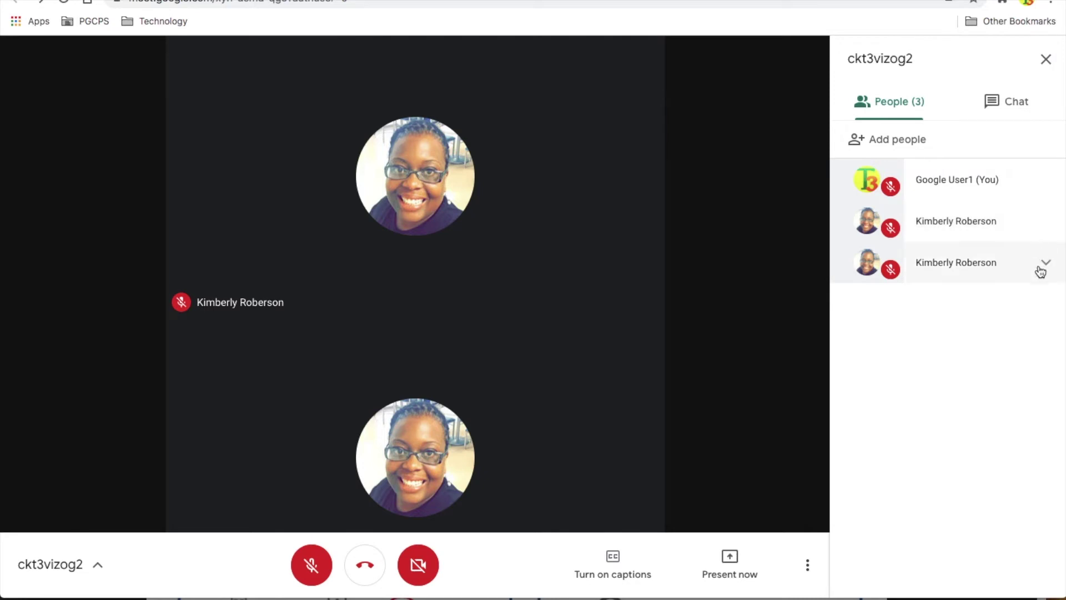
pyautogui.click(1049, 222)
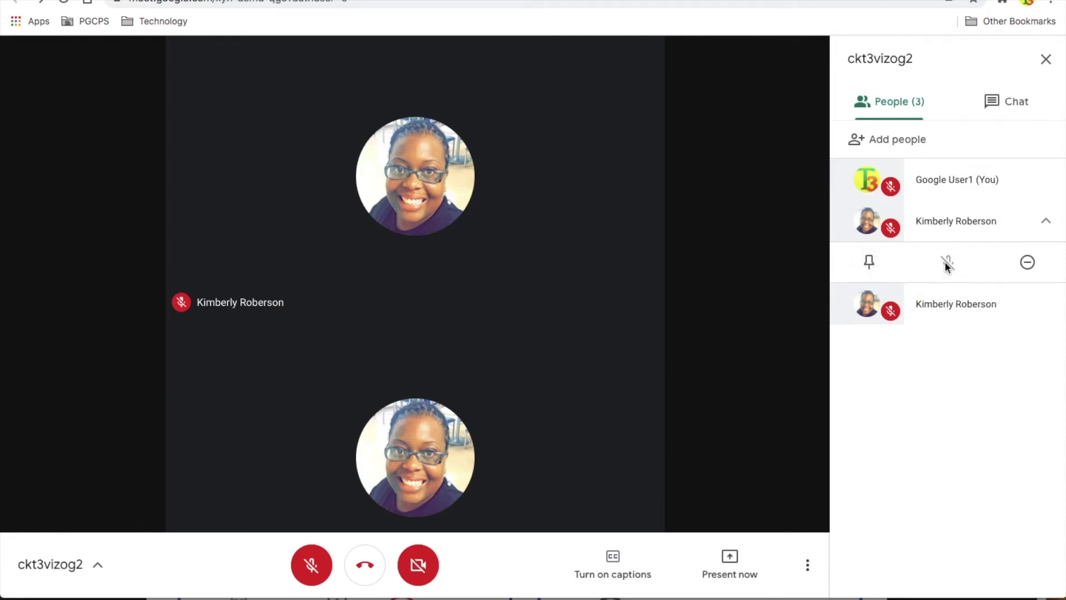
pyautogui.click(1028, 265)
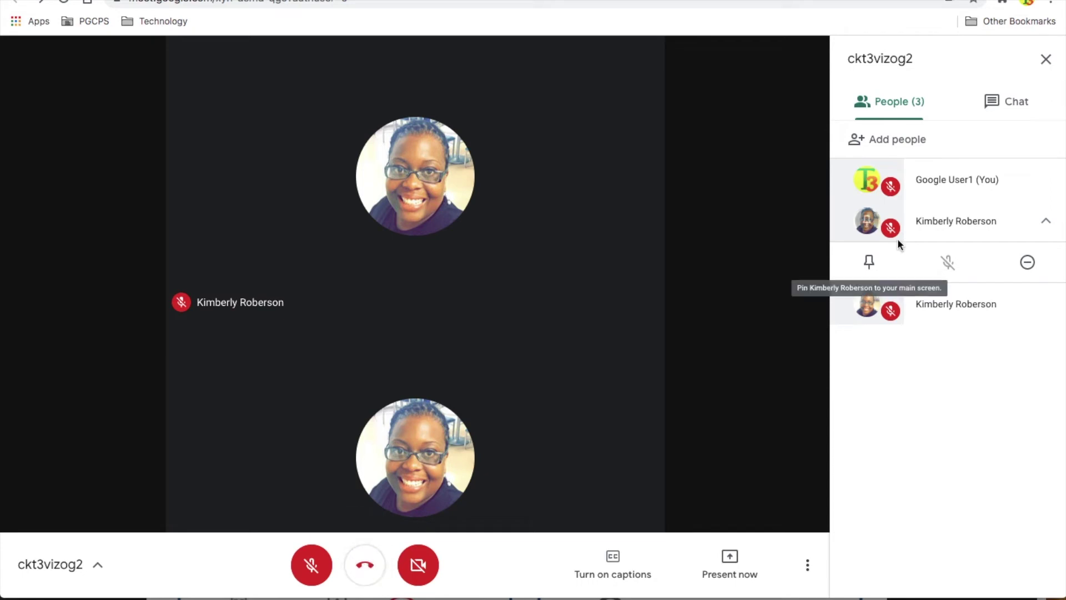
pyautogui.click(1027, 261)
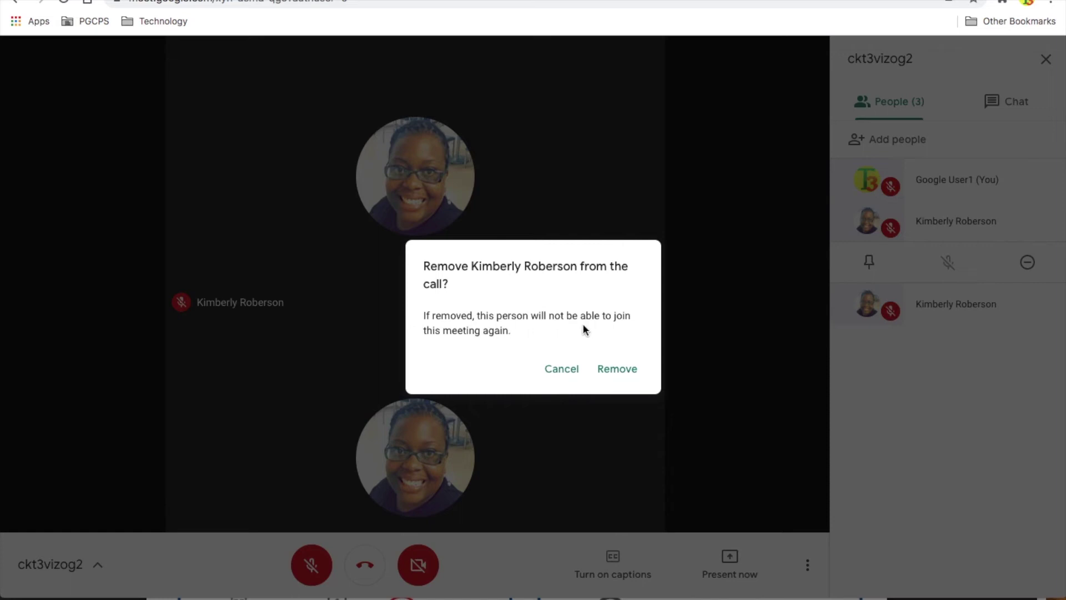
pyautogui.click(618, 369)
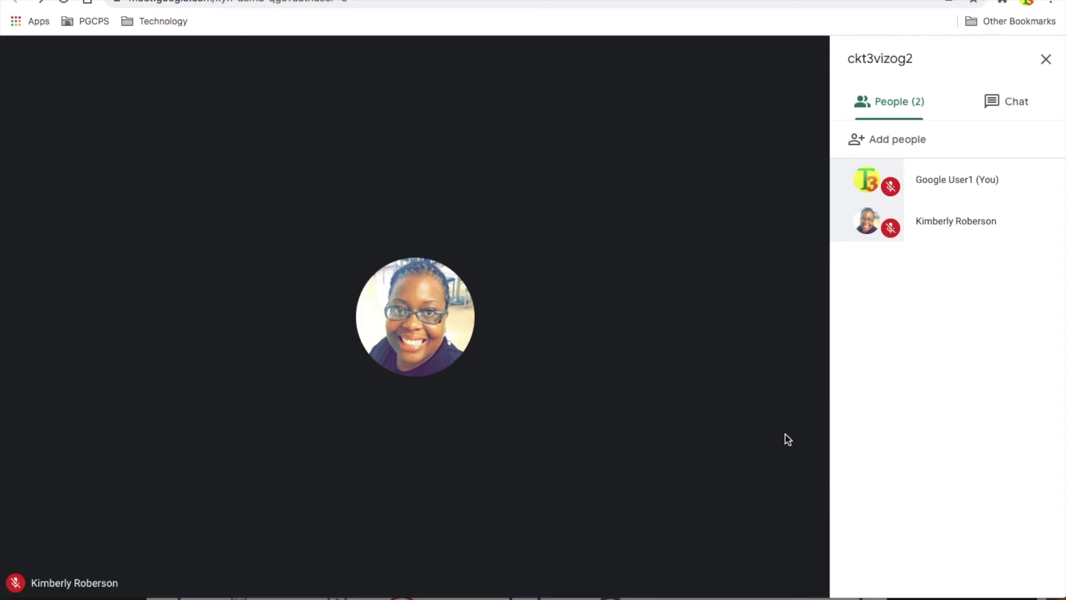
# Pin your own video to the main screen
pyautogui.moveTo(800, 558)
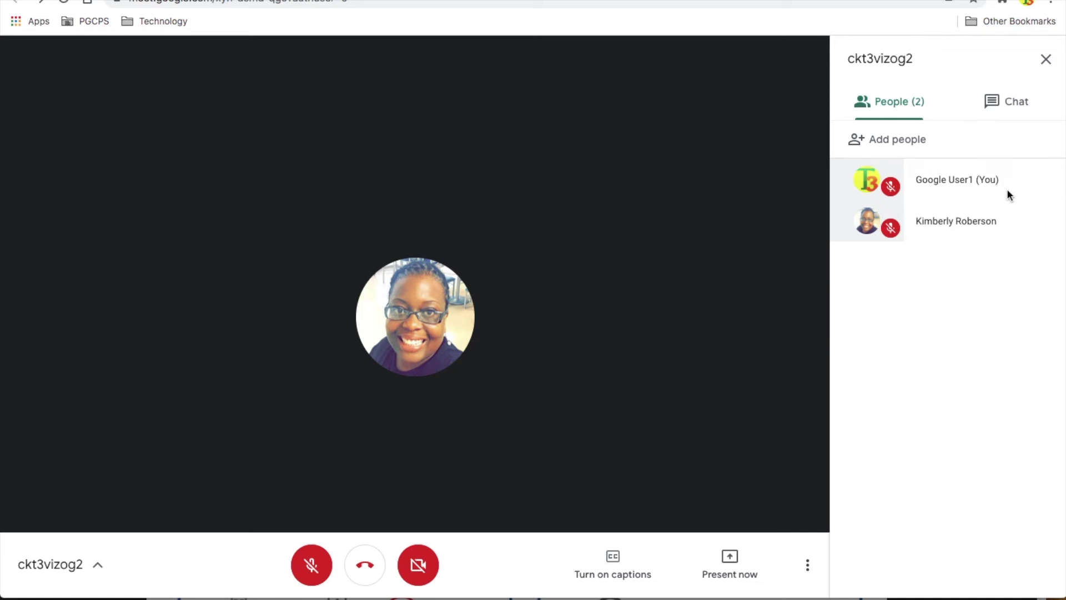
pyautogui.click(949, 176)
pyautogui.moveTo(856, 180)
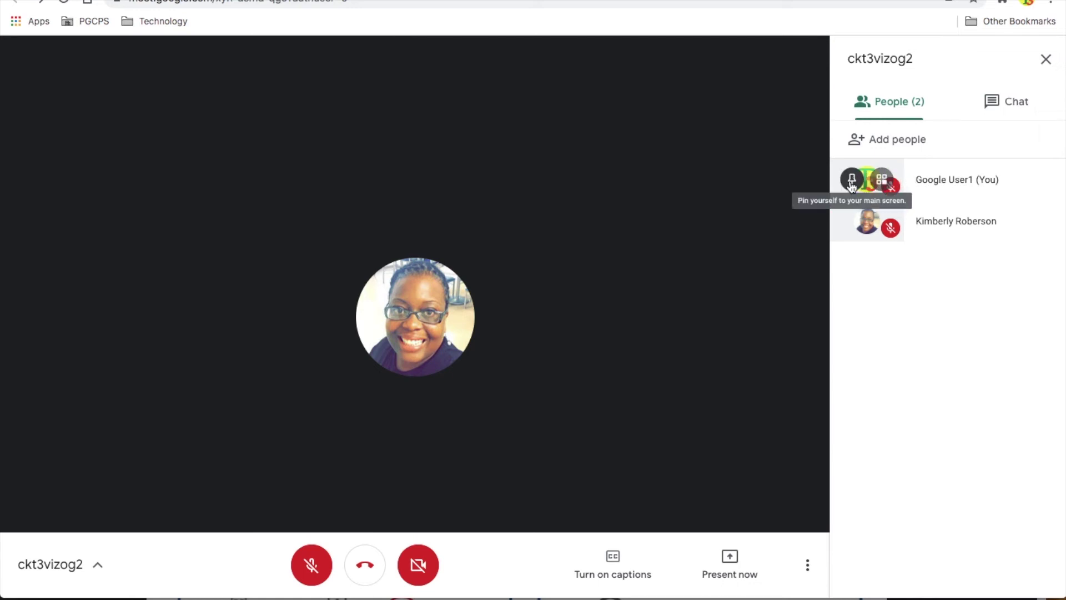
pyautogui.click(853, 179)
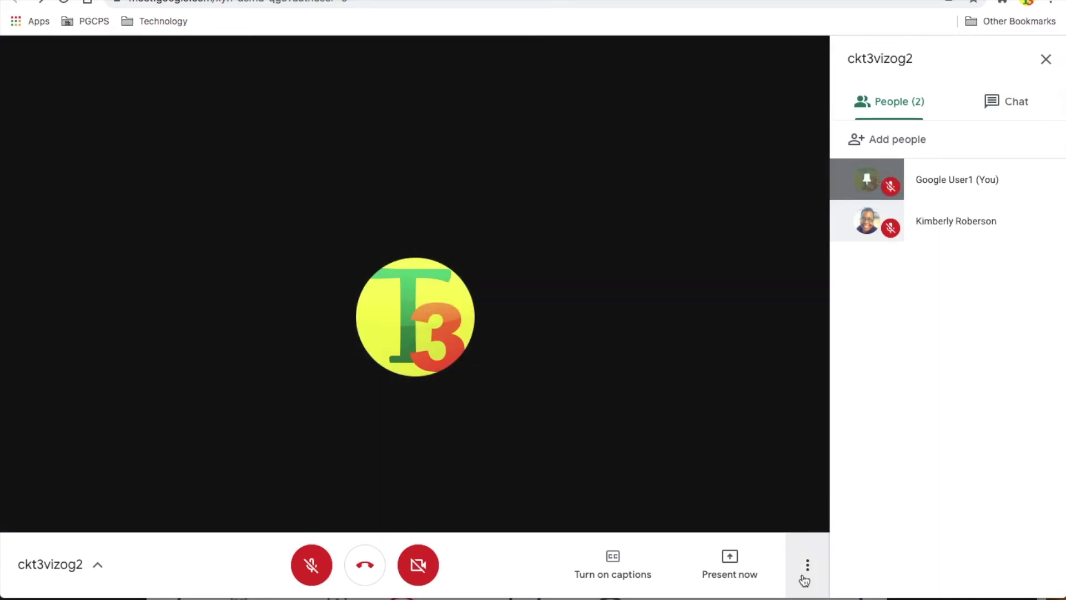
# Start recording the meeting, accept the consent notice, and close the participant list
pyautogui.click(807, 567)
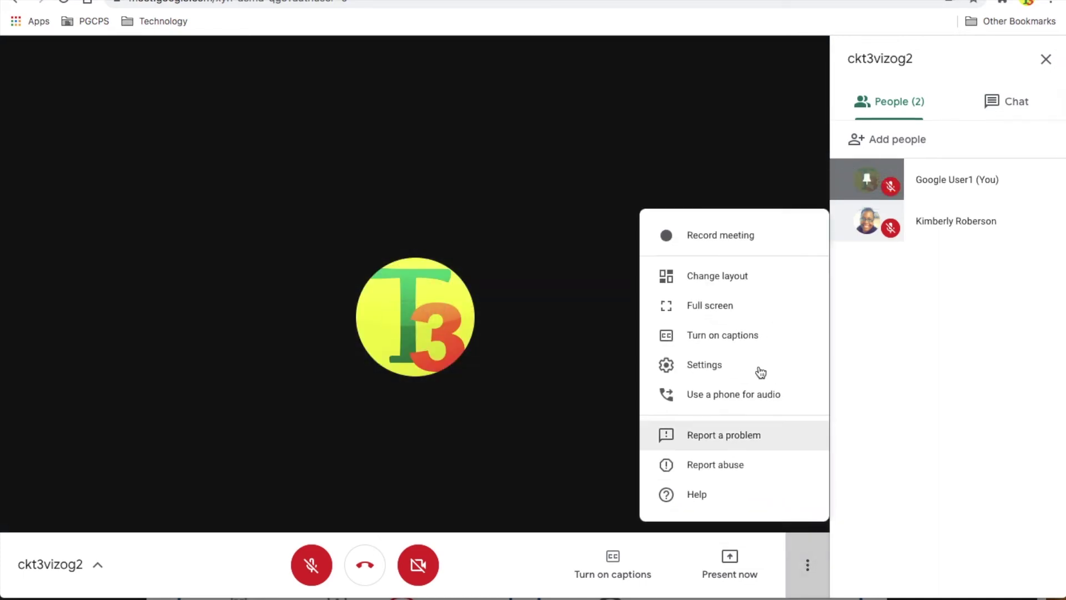
pyautogui.click(737, 248)
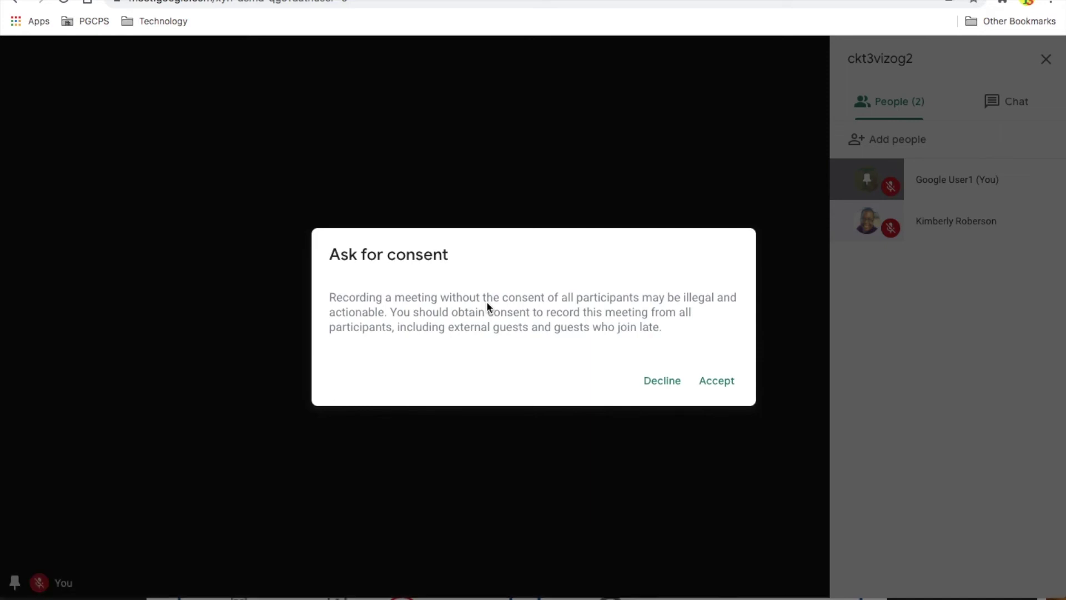
pyautogui.click(716, 381)
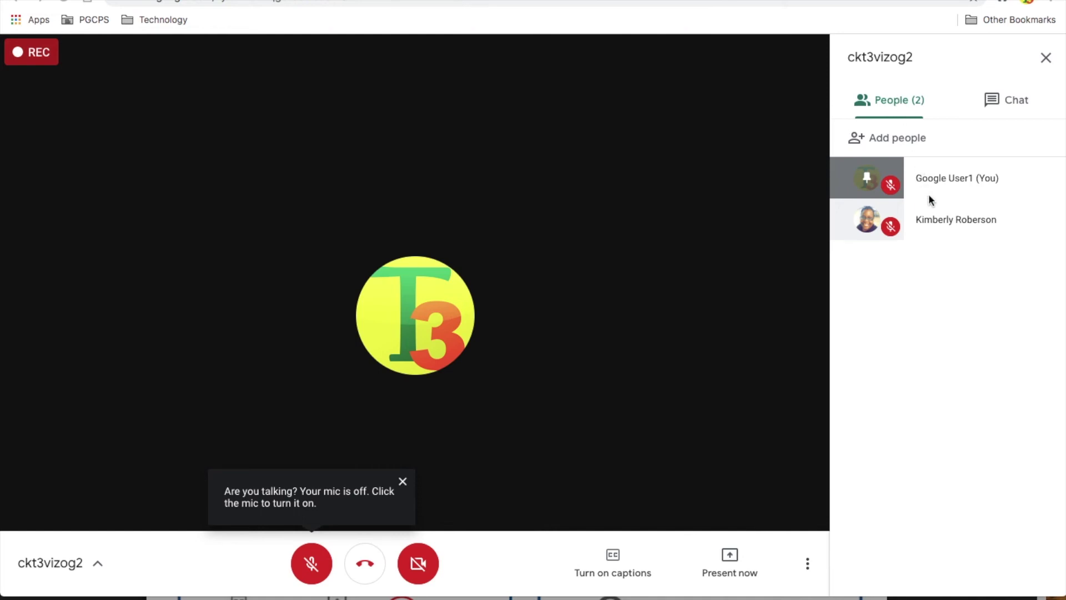
pyautogui.click(1046, 57)
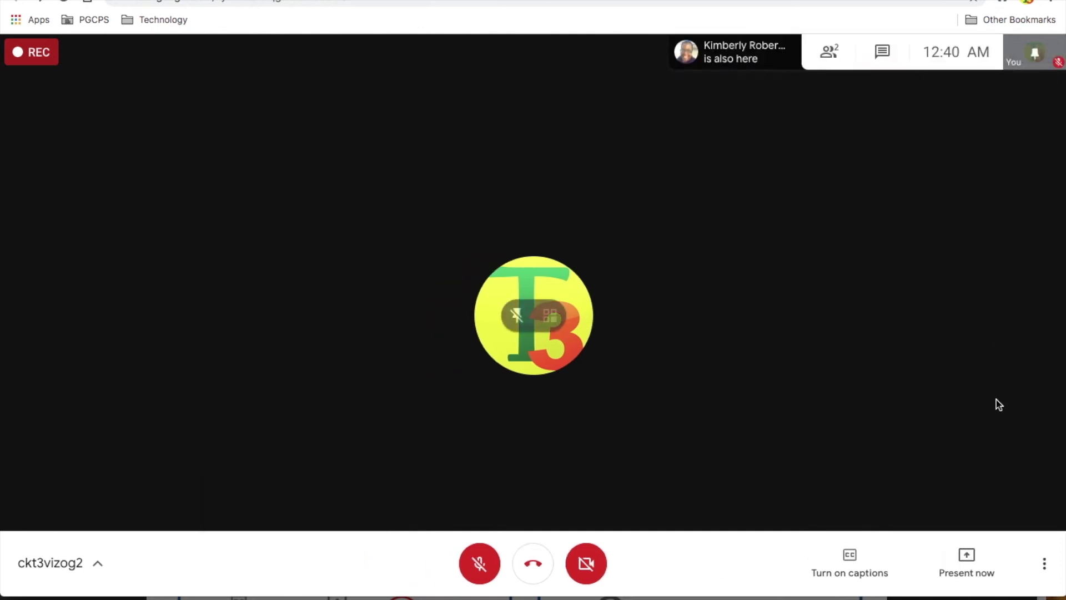
# Present the Math Grade 5.6 LS1 application window in the meeting and pin the presentation to the main screen
pyautogui.click(966, 559)
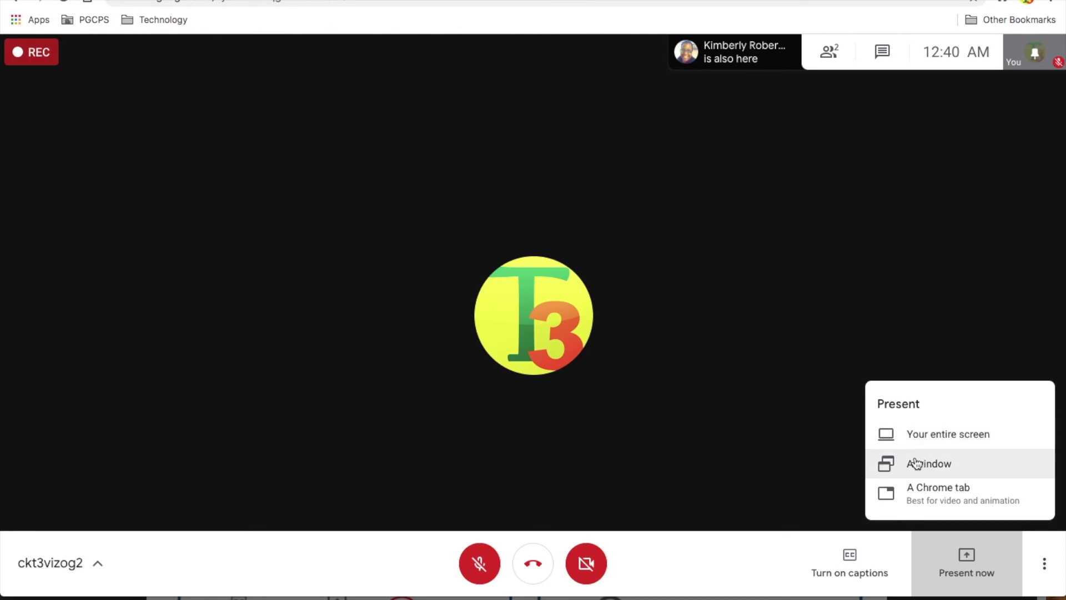
pyautogui.click(919, 464)
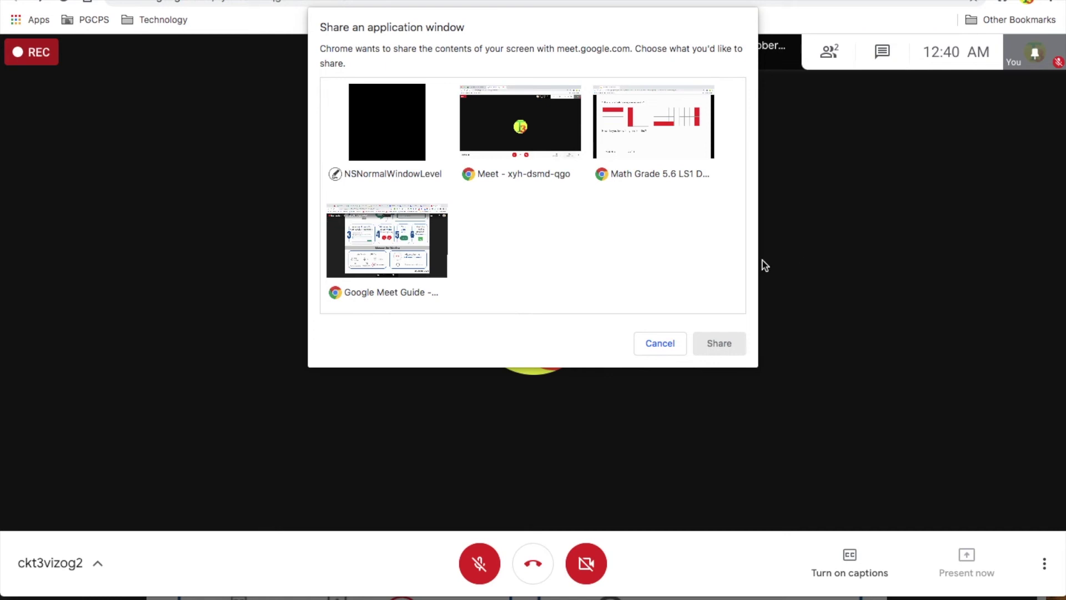
pyautogui.click(651, 125)
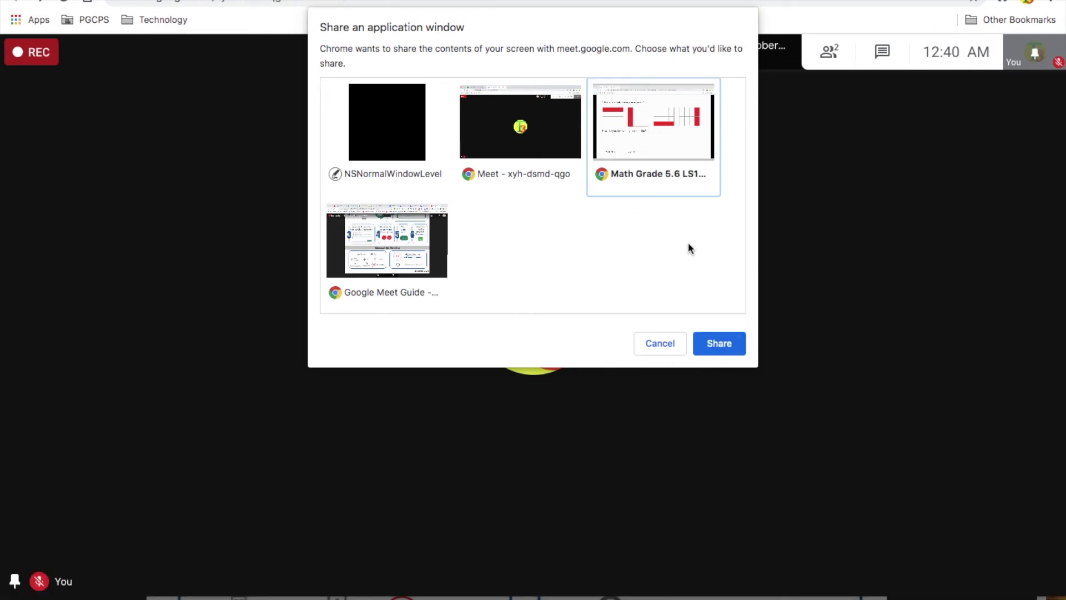
pyautogui.click(716, 345)
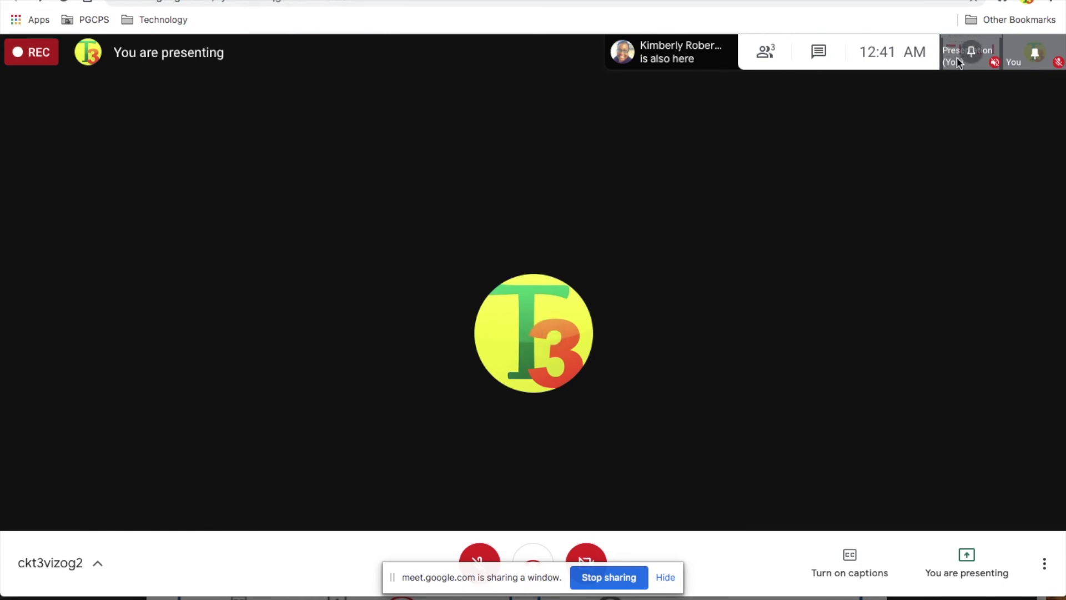
pyautogui.click(972, 54)
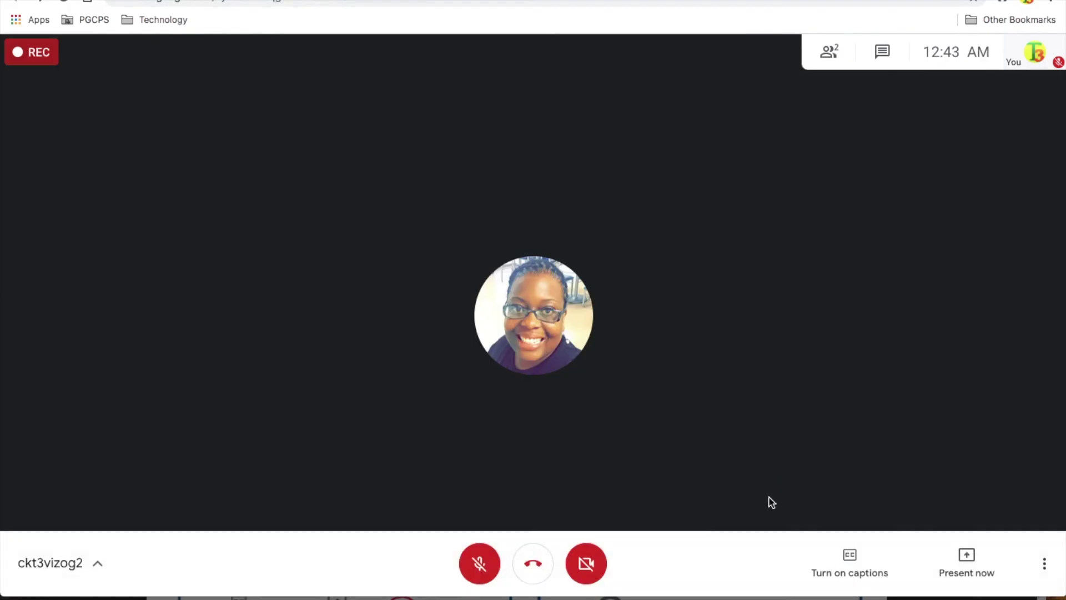
# Stop recording the meeting
pyautogui.click(1044, 566)
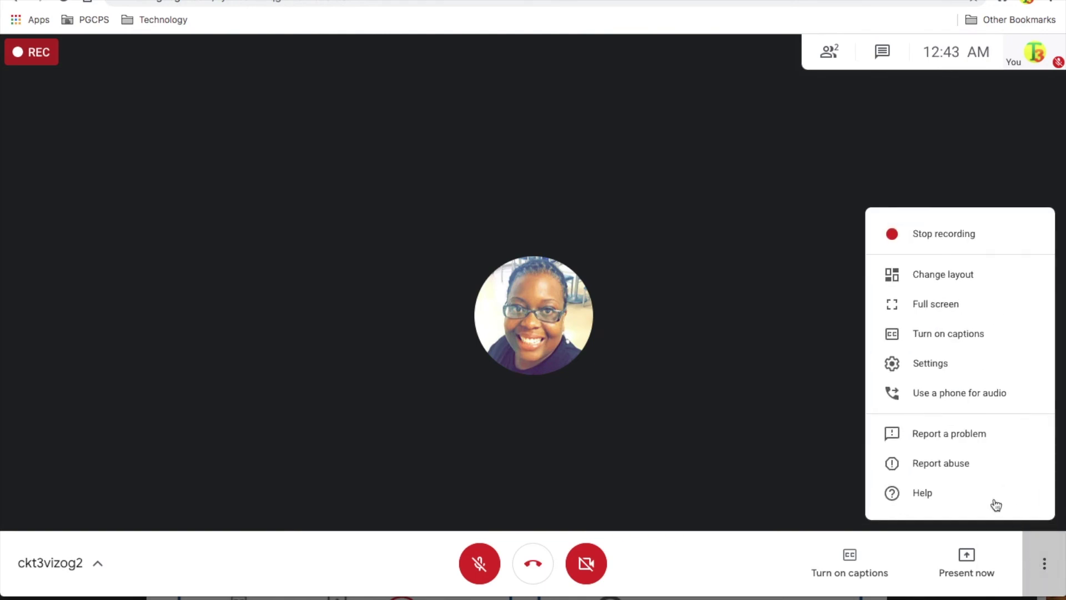
pyautogui.click(937, 236)
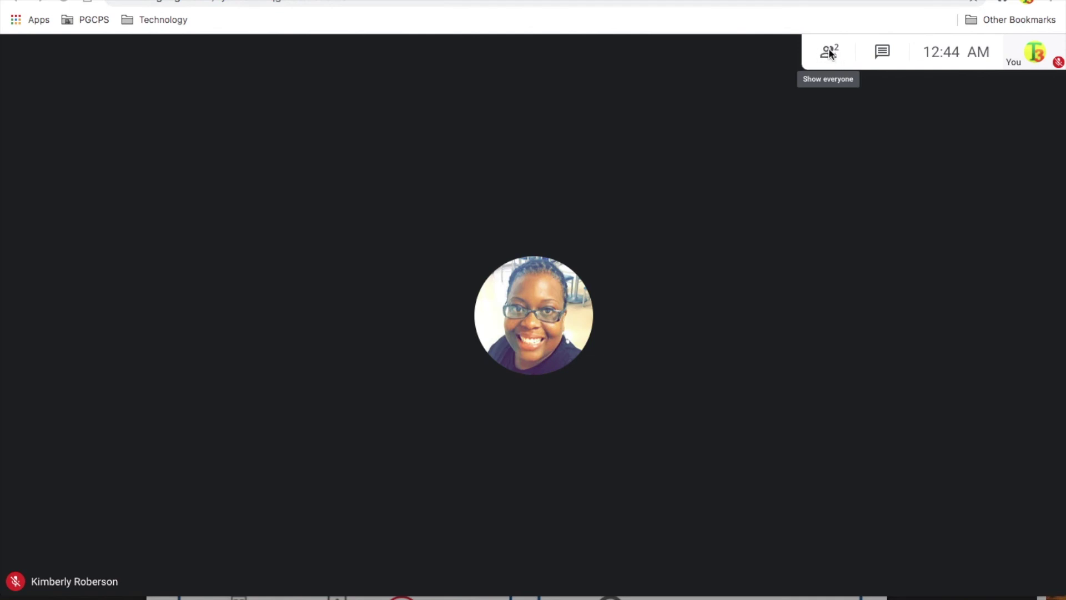
# Remove the other participant from the meeting through the participant list and leave the call
pyautogui.click(829, 49)
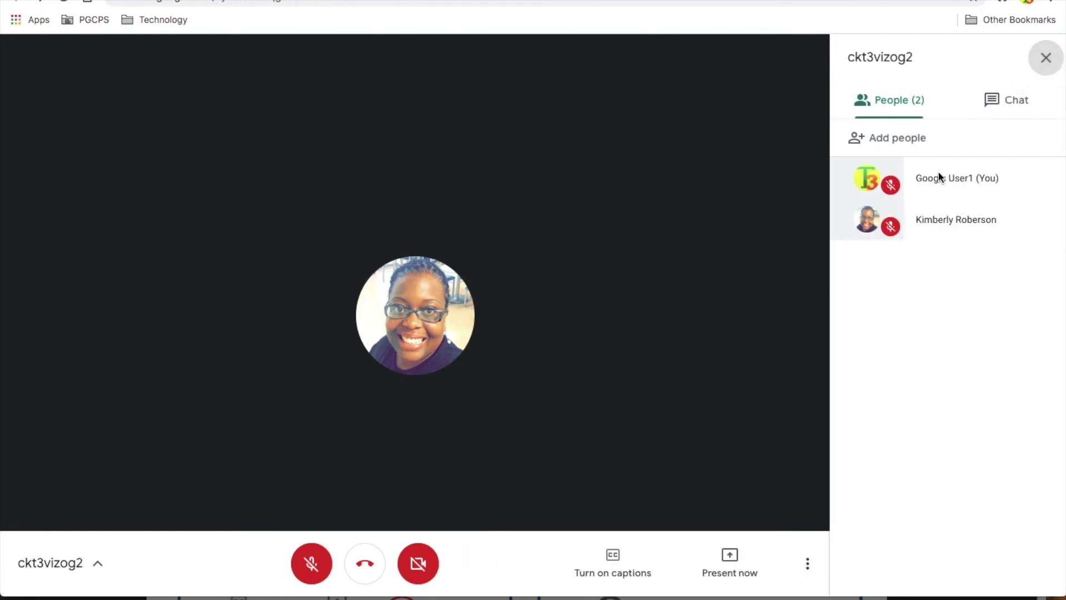
pyautogui.moveTo(1044, 222)
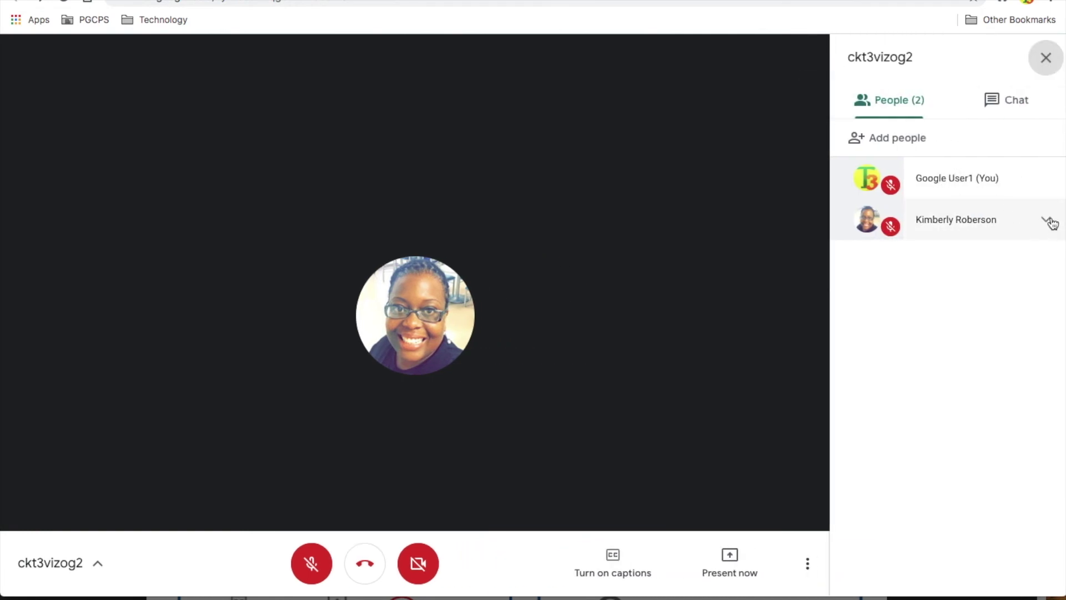
pyautogui.click(1051, 223)
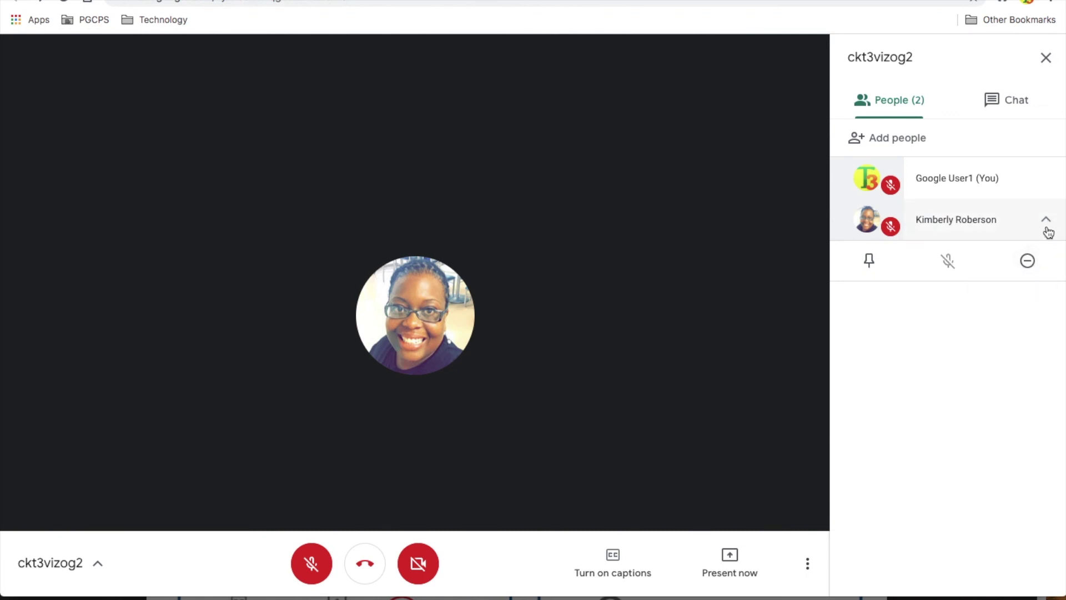
pyautogui.click(1029, 262)
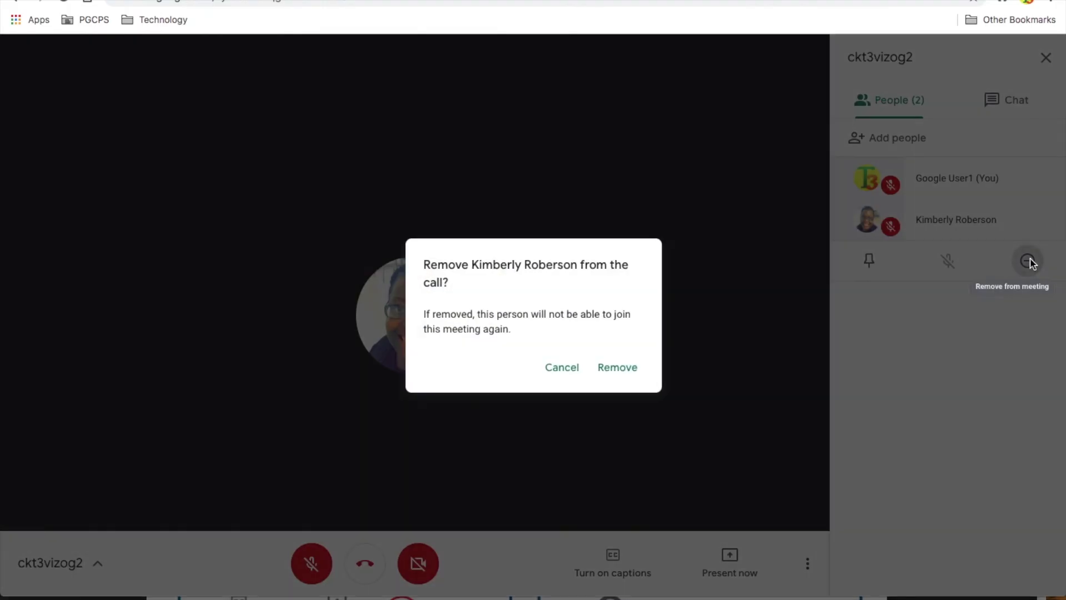
pyautogui.click(614, 375)
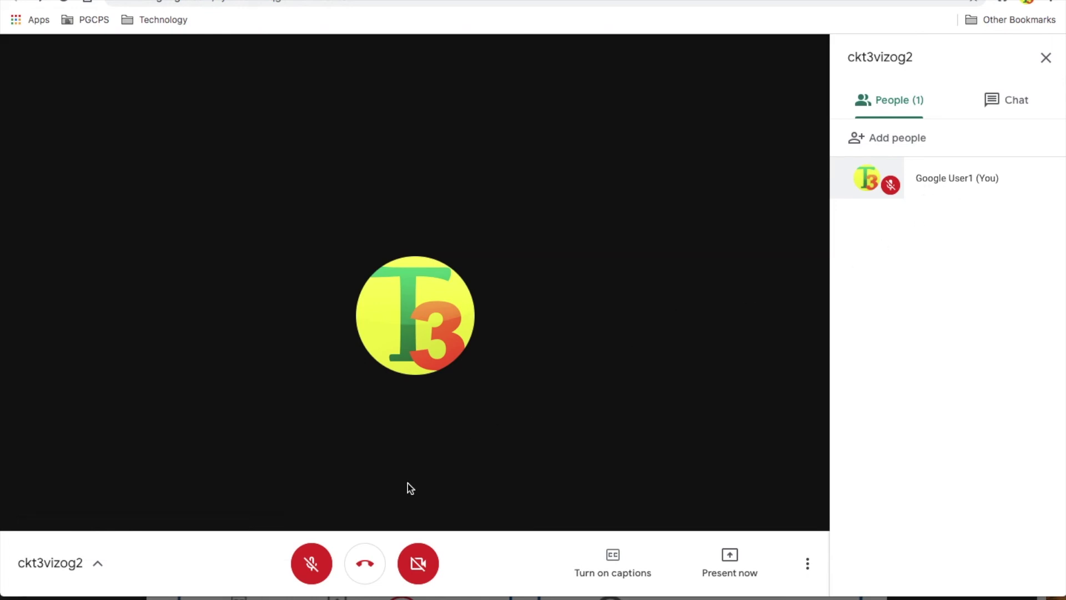
pyautogui.click(365, 578)
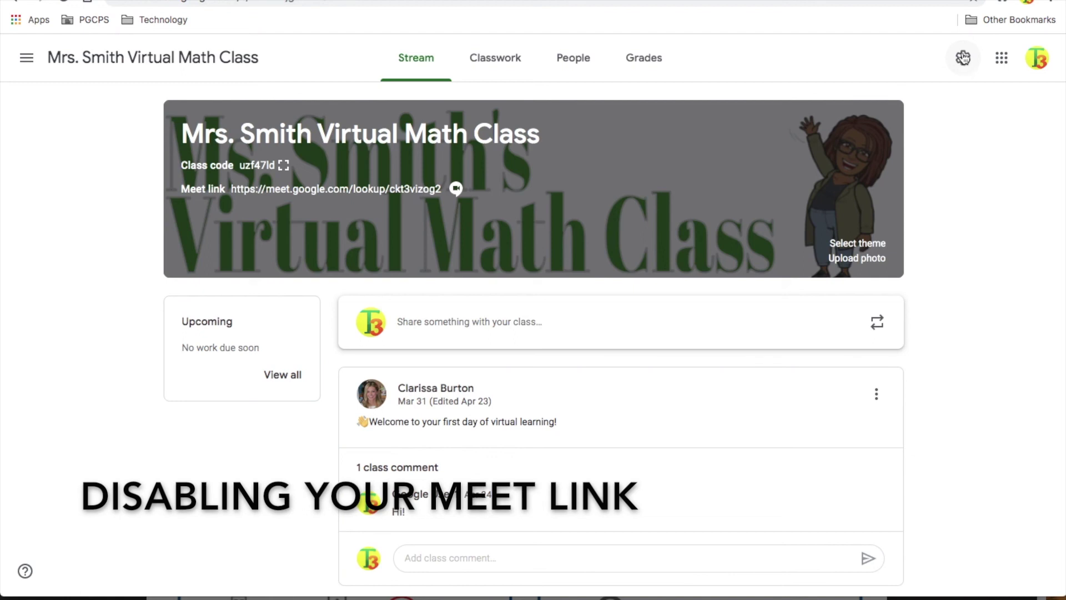
# In the class settings, turn off the Meet link's visibility to students, reset the link, and save the changes
pyautogui.click(963, 57)
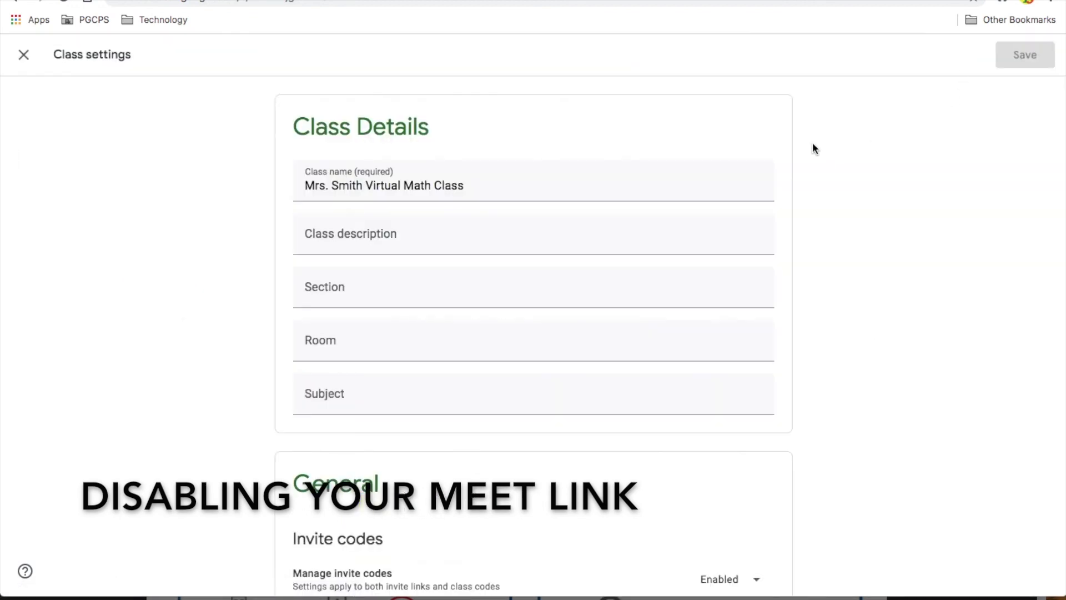
pyautogui.scroll(-7, 810, 365)
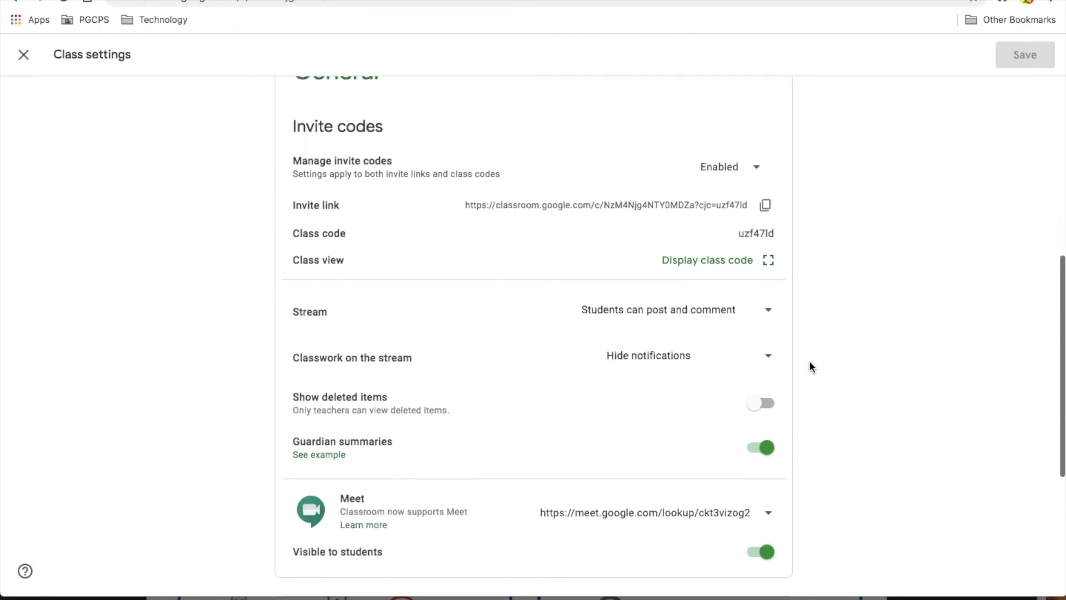
pyautogui.scroll(-2, 808, 361)
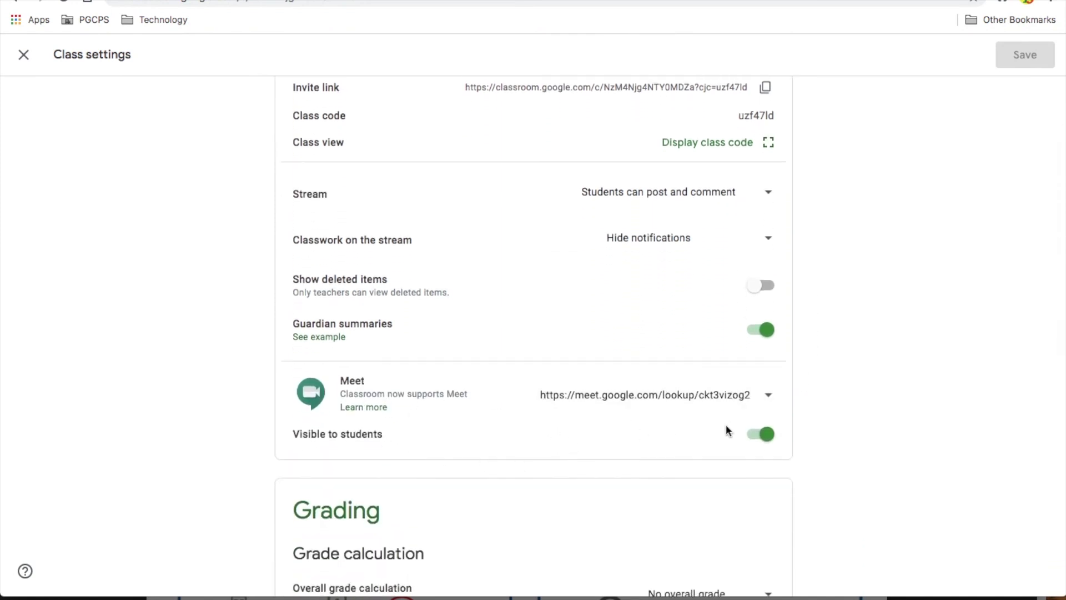
pyautogui.click(769, 439)
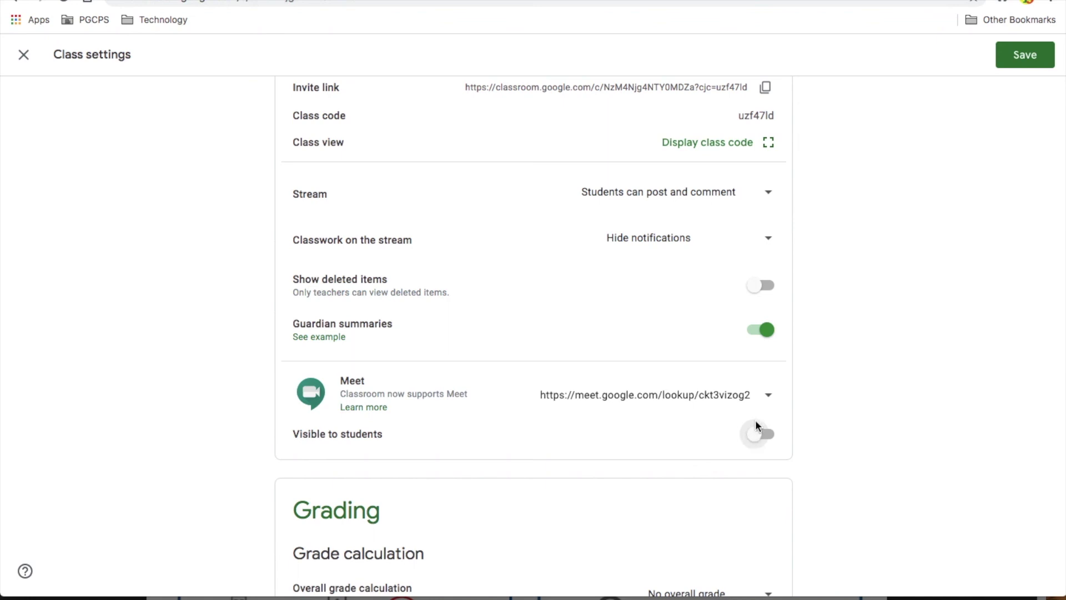
pyautogui.click(769, 396)
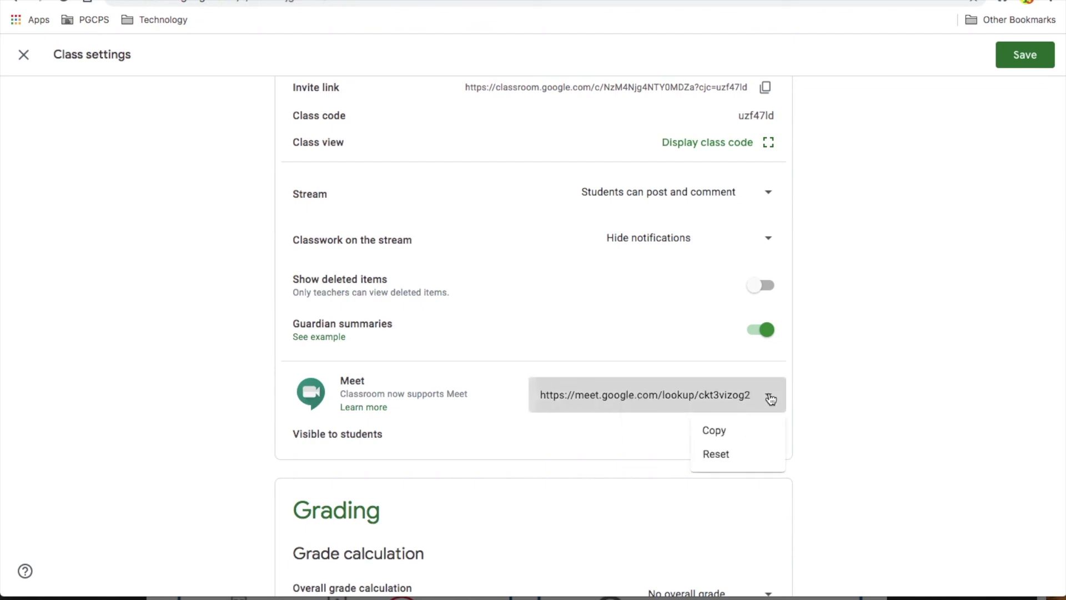
pyautogui.click(721, 457)
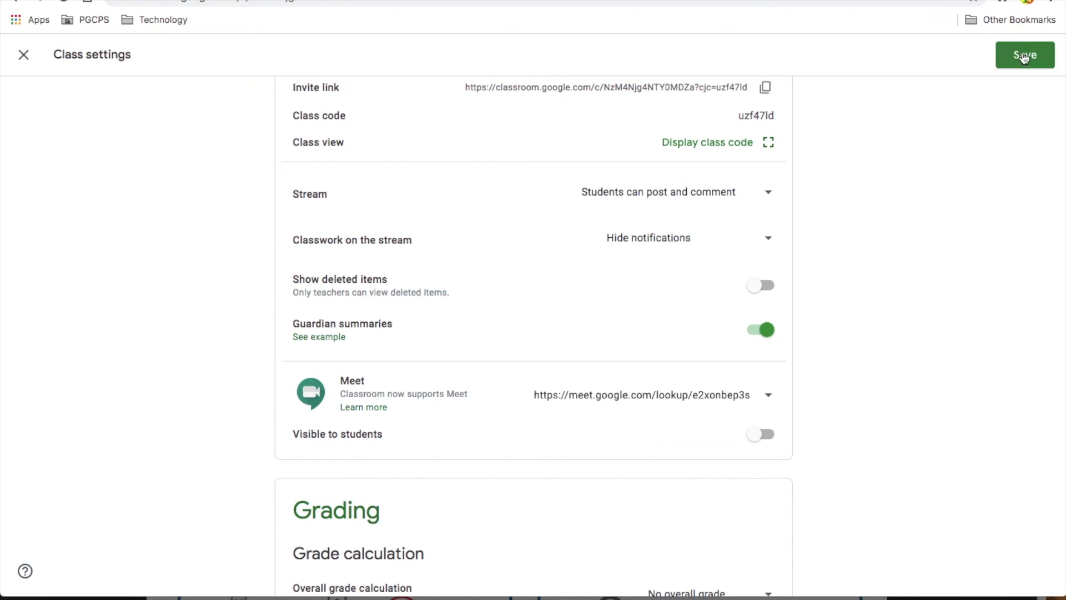
pyautogui.click(1024, 56)
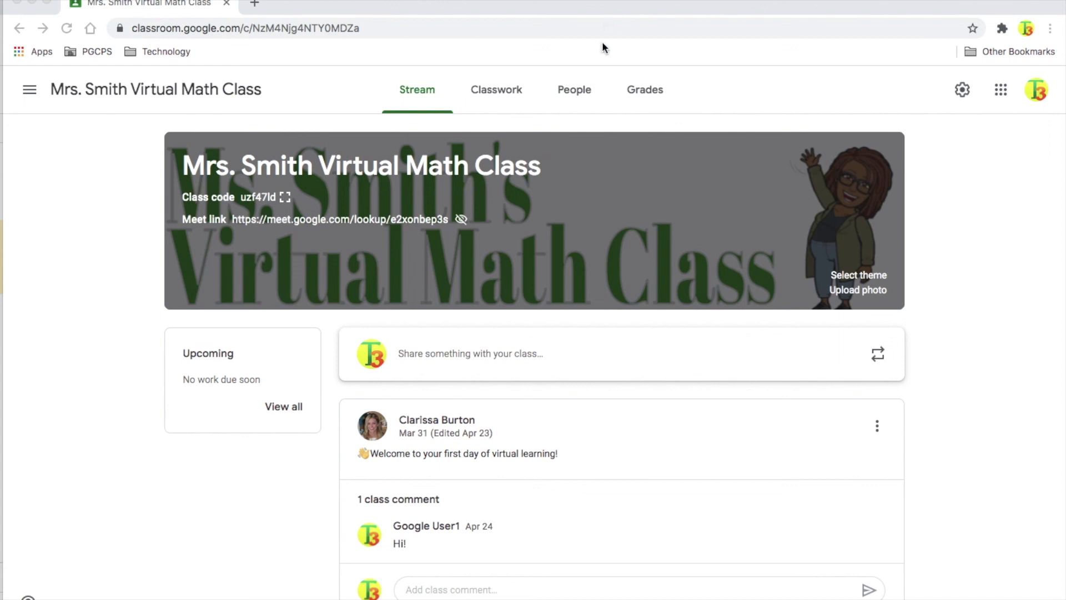
# Delete the "Videoconference - Math at 9:00 AM" material from the Technology Integration Resources topic in the classwork
pyautogui.click(489, 88)
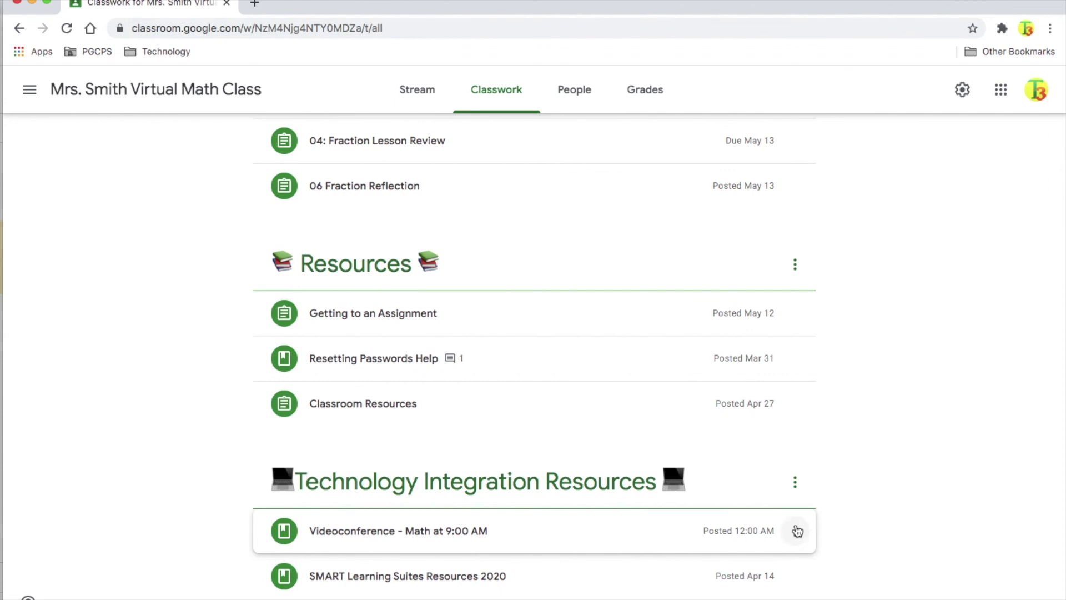
pyautogui.click(798, 531)
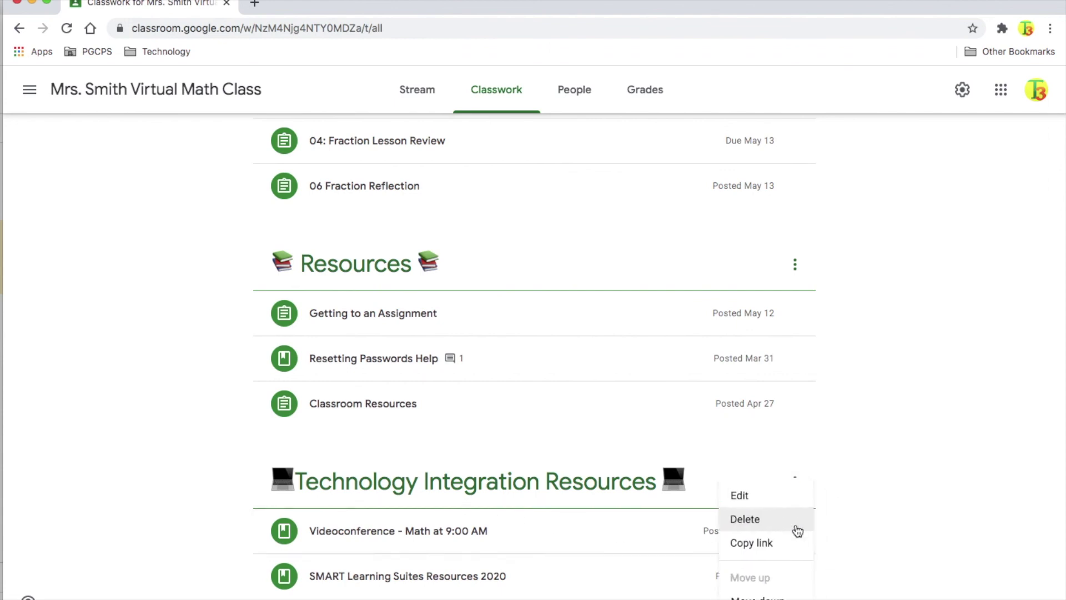
pyautogui.click(756, 518)
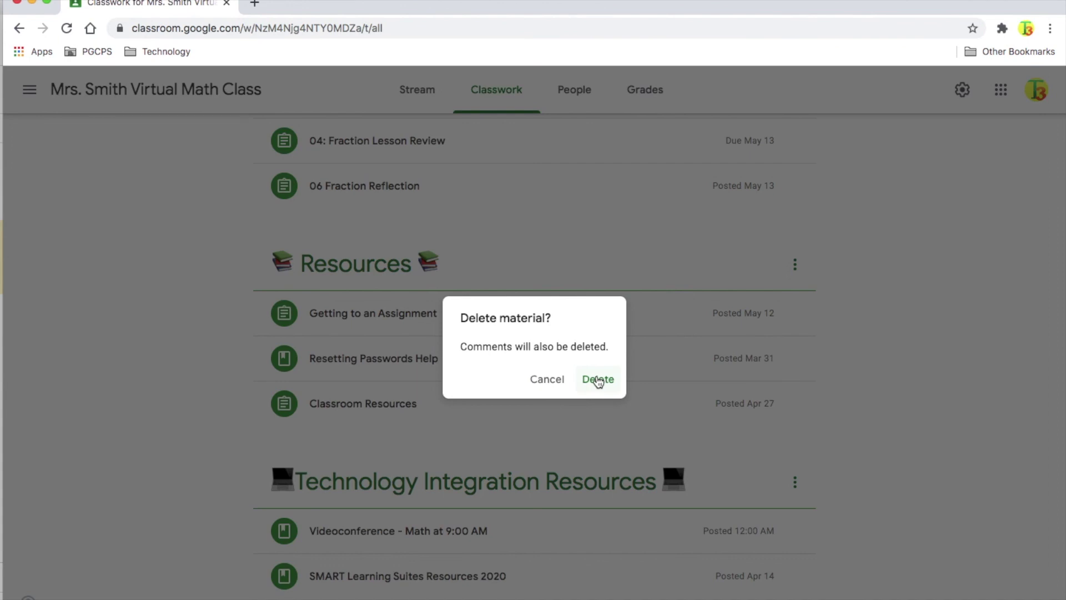
pyautogui.click(598, 380)
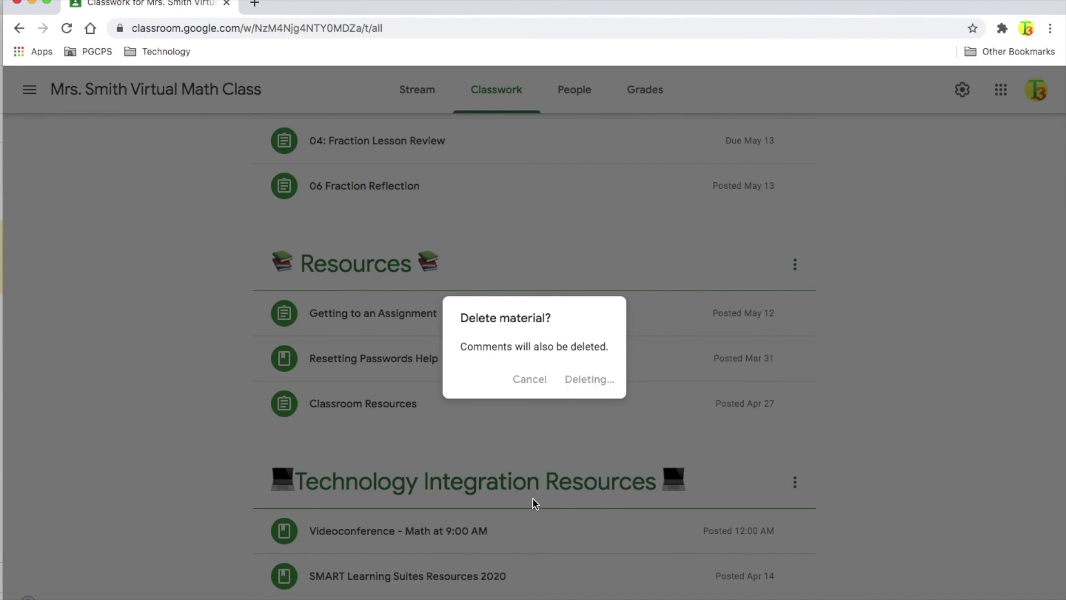